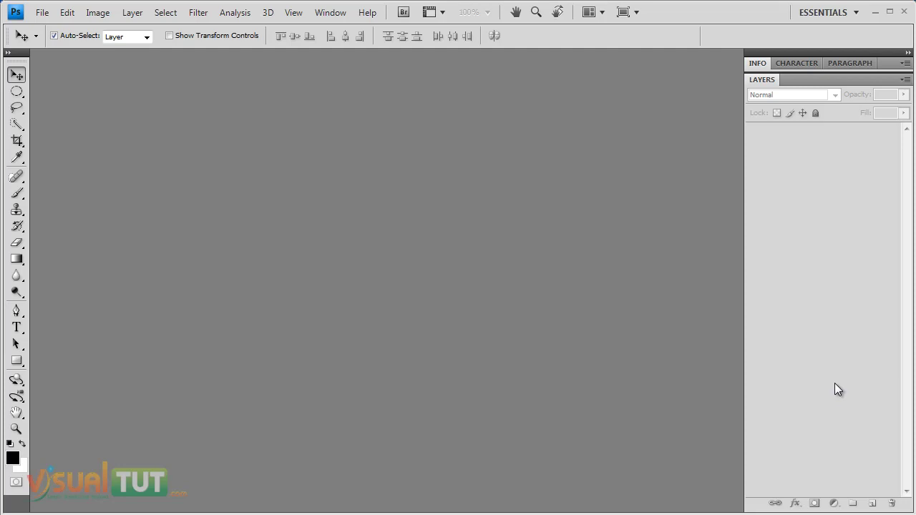
- Make a new 1000 × 1000 pixel, 72 ppi RGB document with a white background
click(49, 11)
click(53, 28)
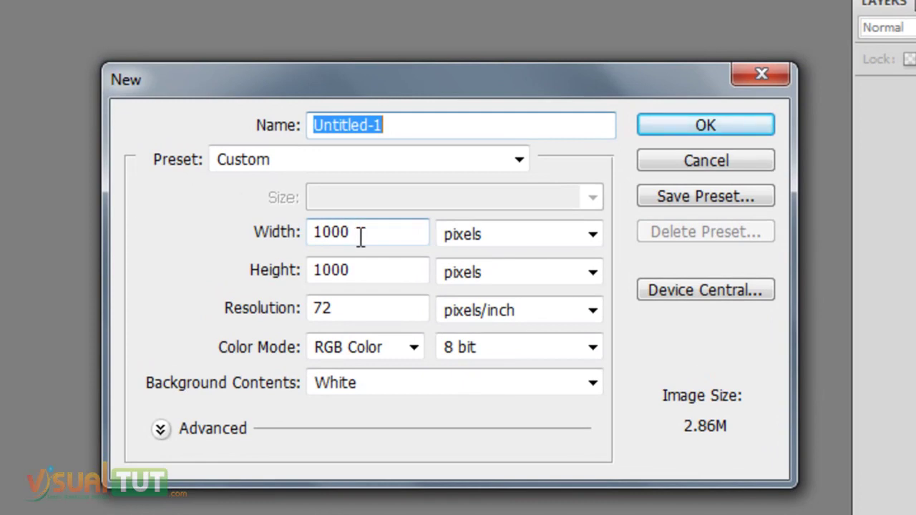
drag(361, 236, 305, 238)
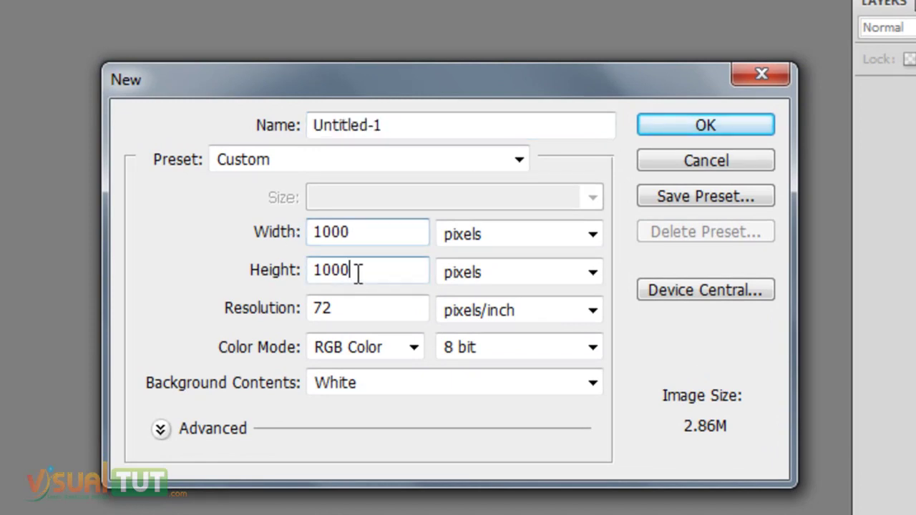
drag(358, 272, 302, 271)
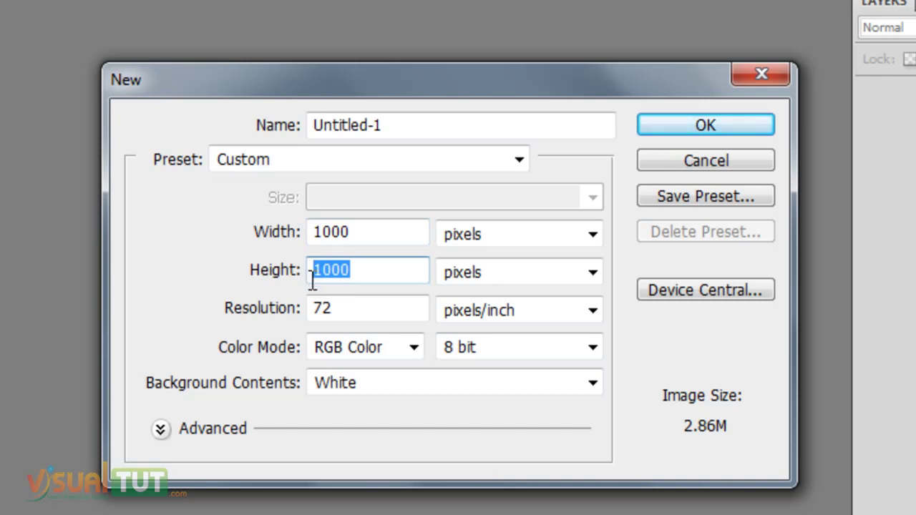
drag(350, 306, 283, 318)
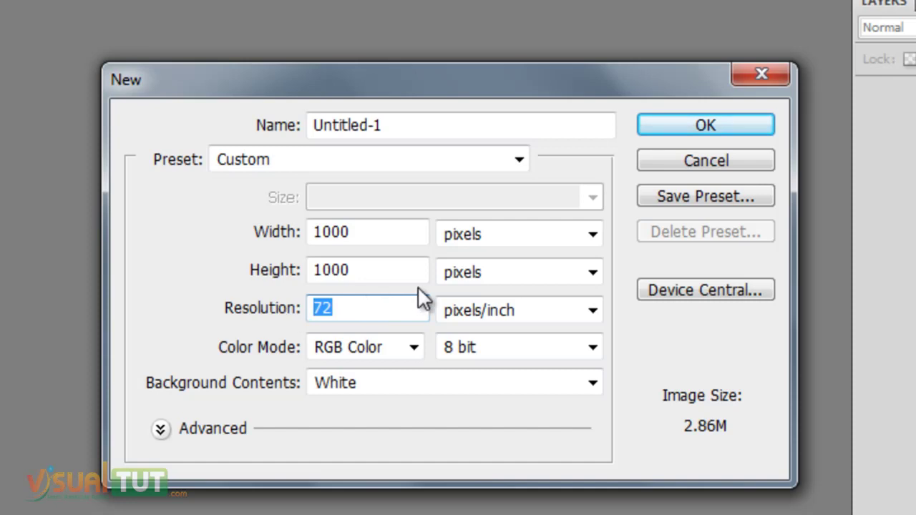
click(692, 122)
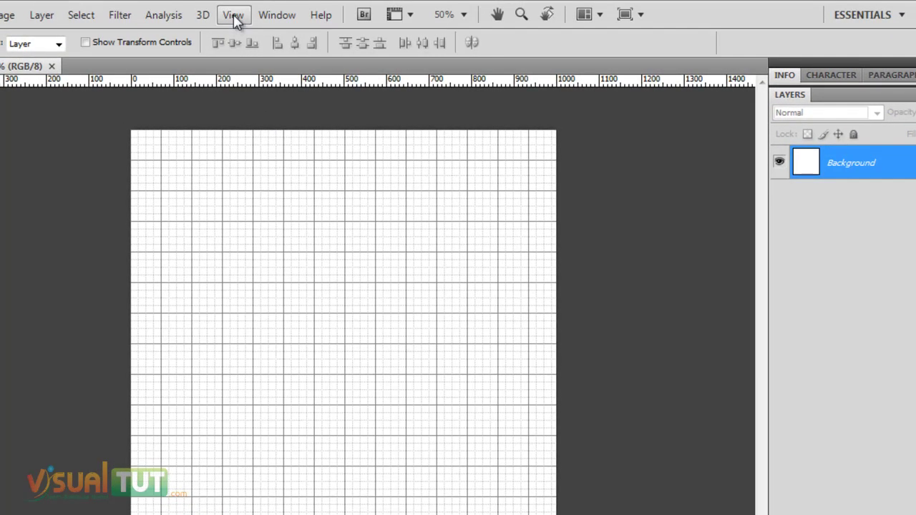
- Keep the grid visible, add an empty Layer 1, and zoom in twice on the canvas
click(235, 16)
mouse_move(246, 269)
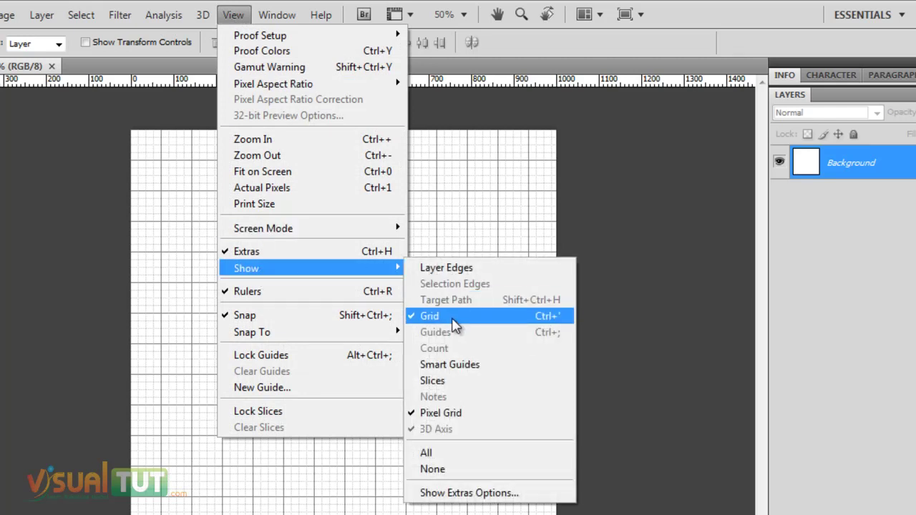
click(524, 78)
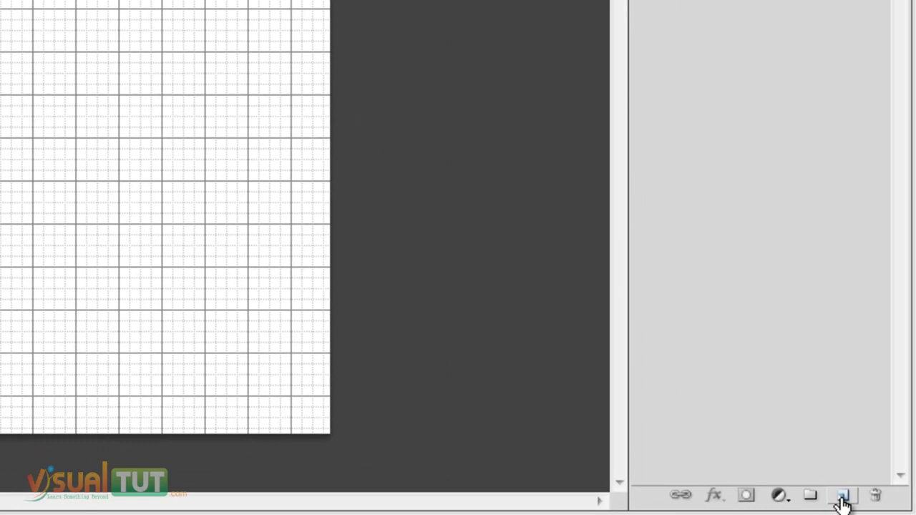
click(843, 496)
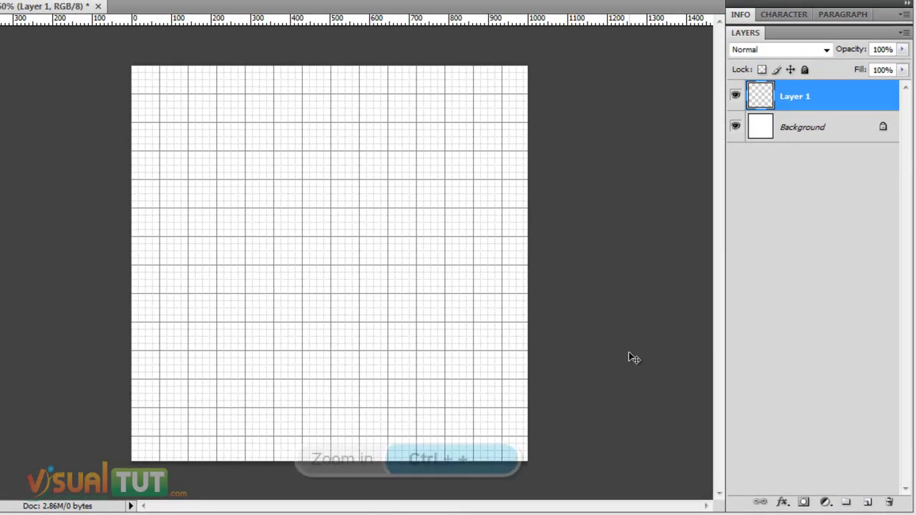
key(ctrl+plus)
key(ctrl+plus)
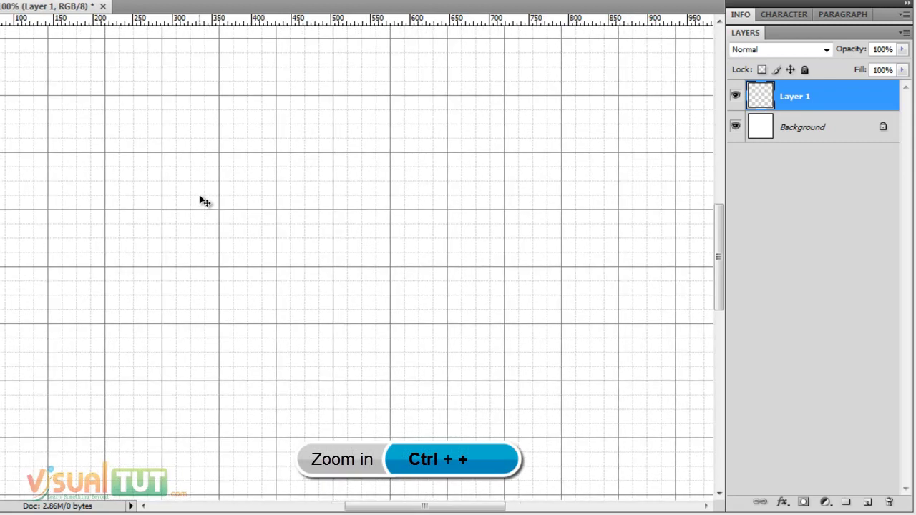
key(ctrl+plus)
scroll(203, 202, up, 1)
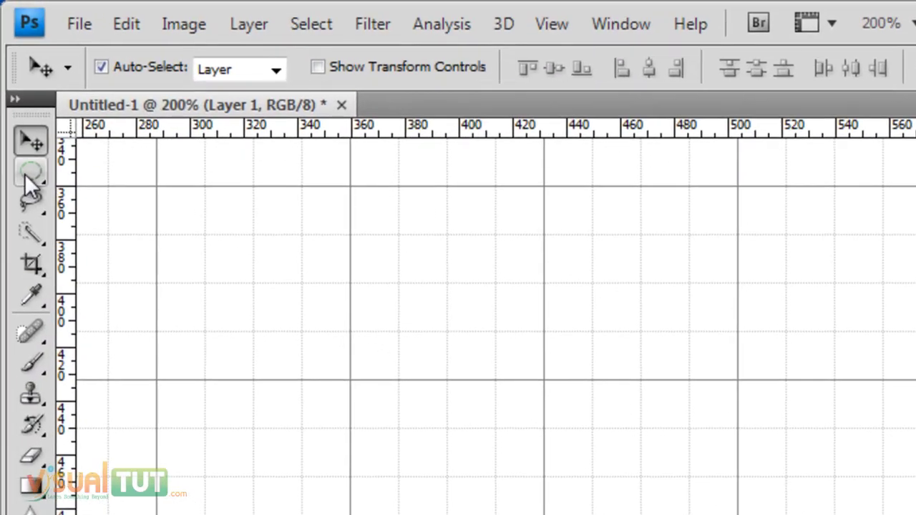
- Switch the marquee flyout to the Elliptical Marquee Tool
click(28, 177)
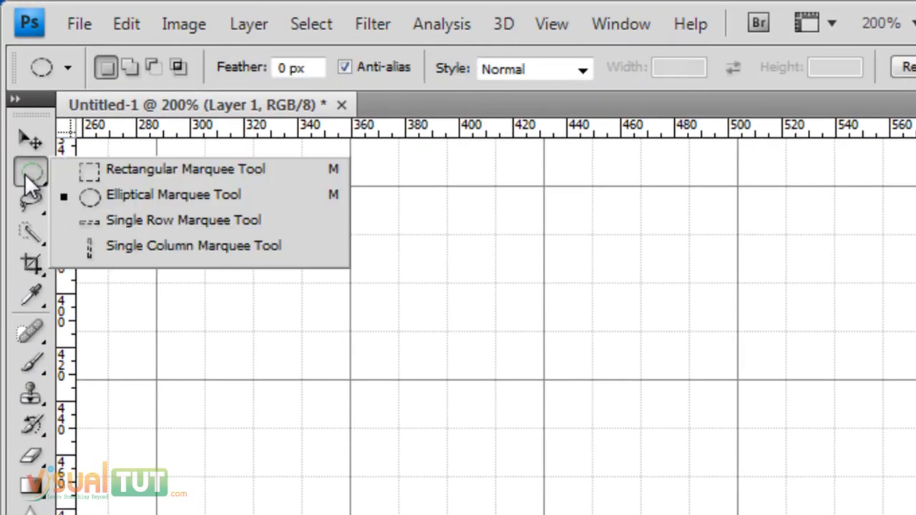
click(74, 198)
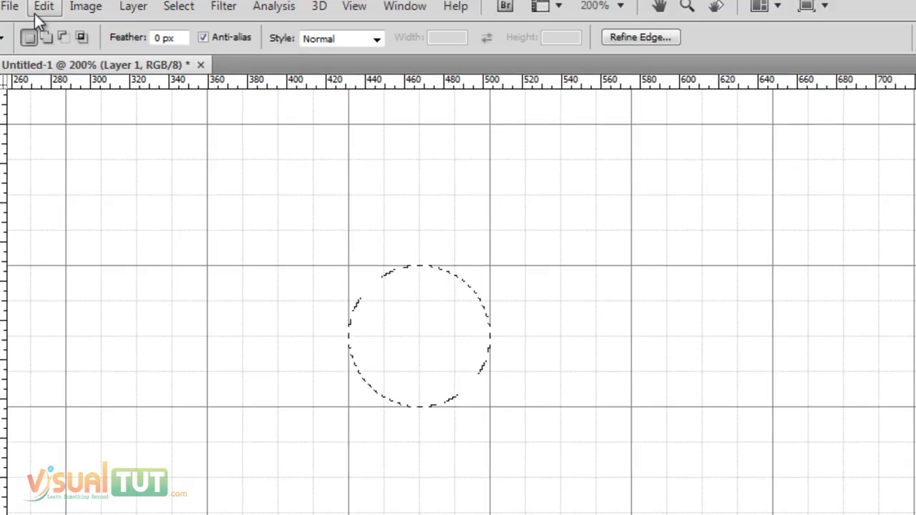
- Fill the circle selection with 50% Gray, Normal mode, 100% opacity
click(89, 21)
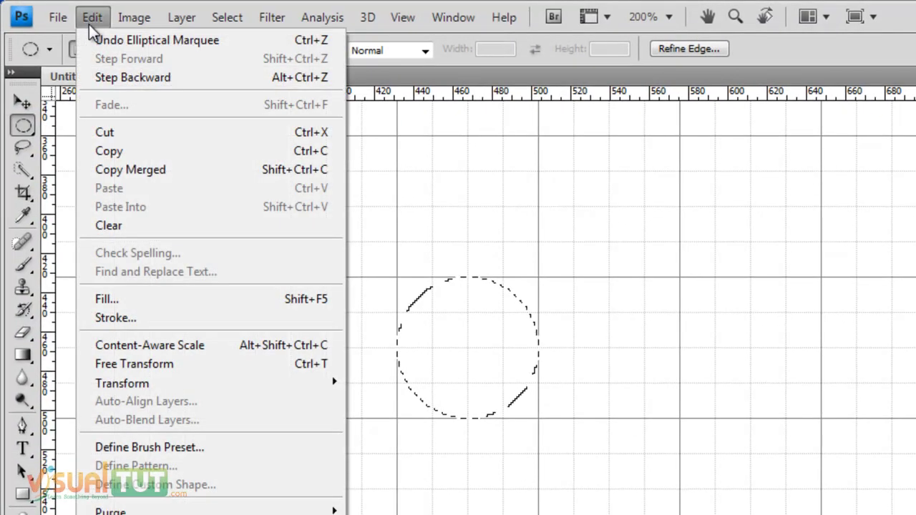
click(132, 301)
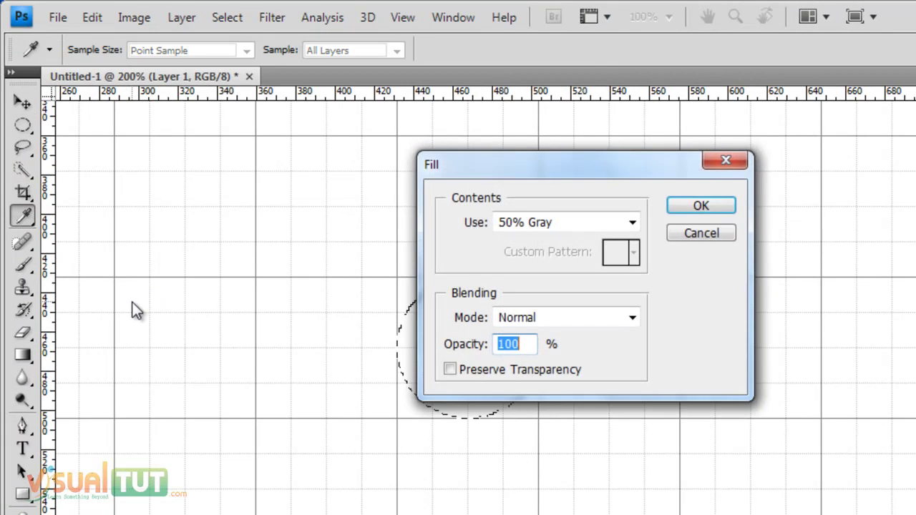
click(517, 224)
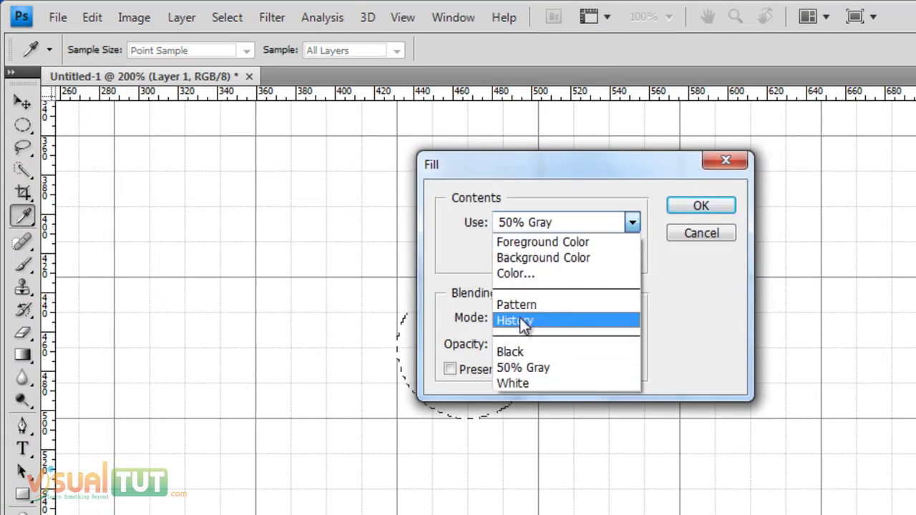
click(532, 369)
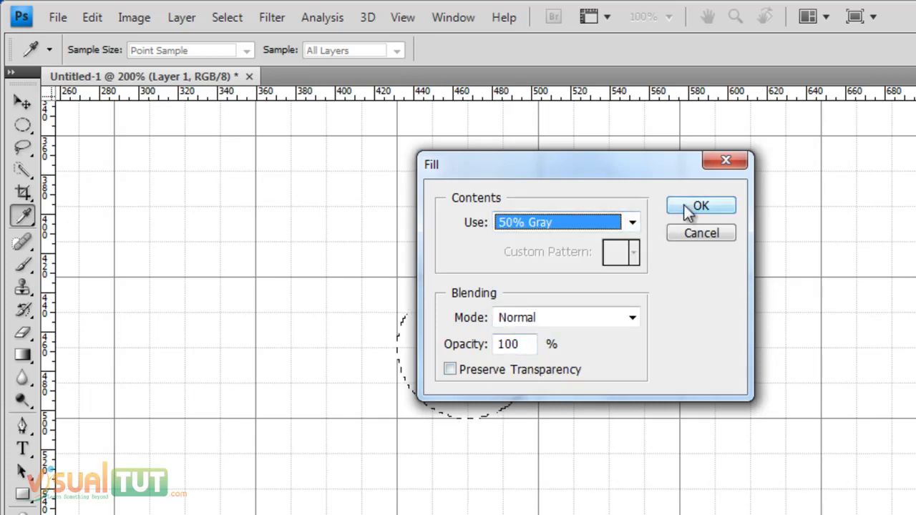
click(686, 206)
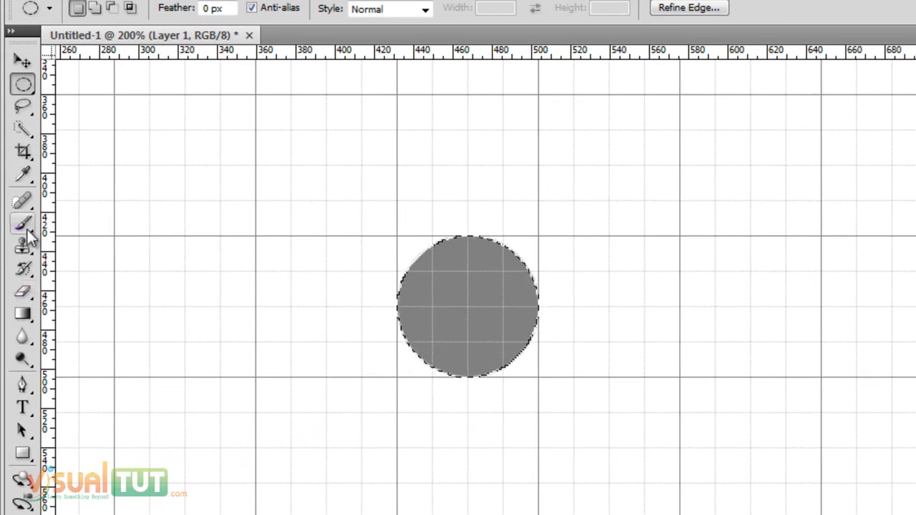
- Select the Brush Tool with the soft 45 px, 0% hardness preset
click(27, 227)
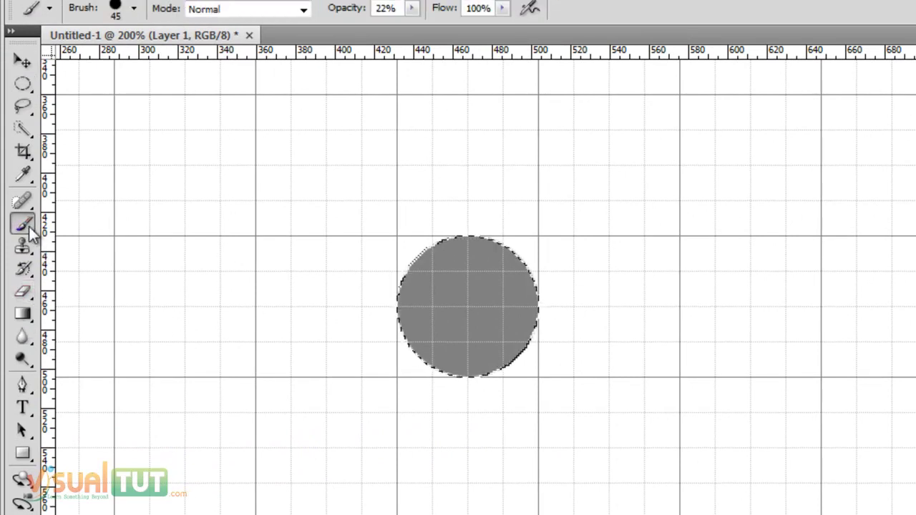
click(136, 49)
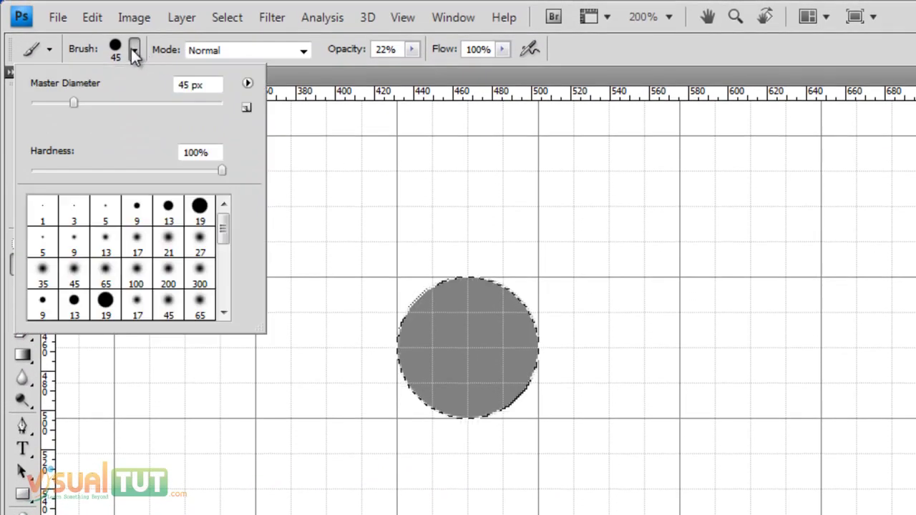
drag(224, 229, 223, 235)
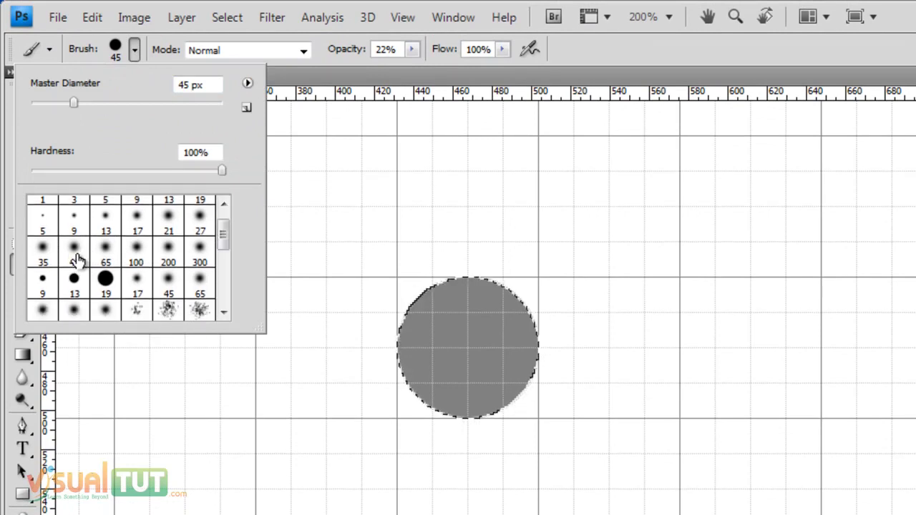
click(74, 254)
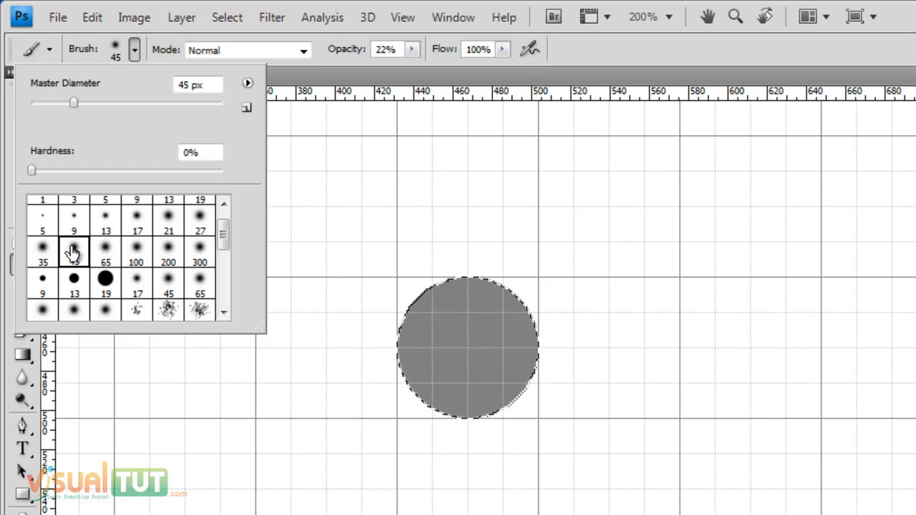
click(599, 57)
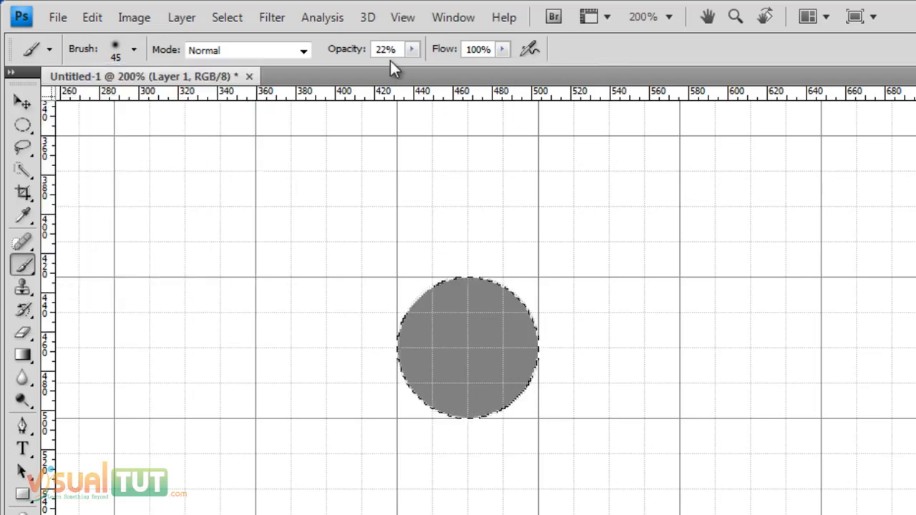
- Set the brush opacity to 20%
click(410, 52)
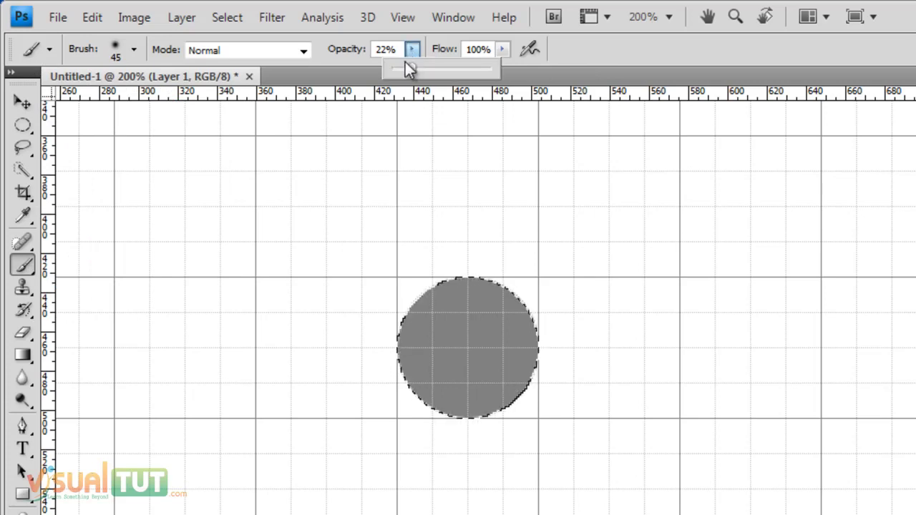
click(403, 53)
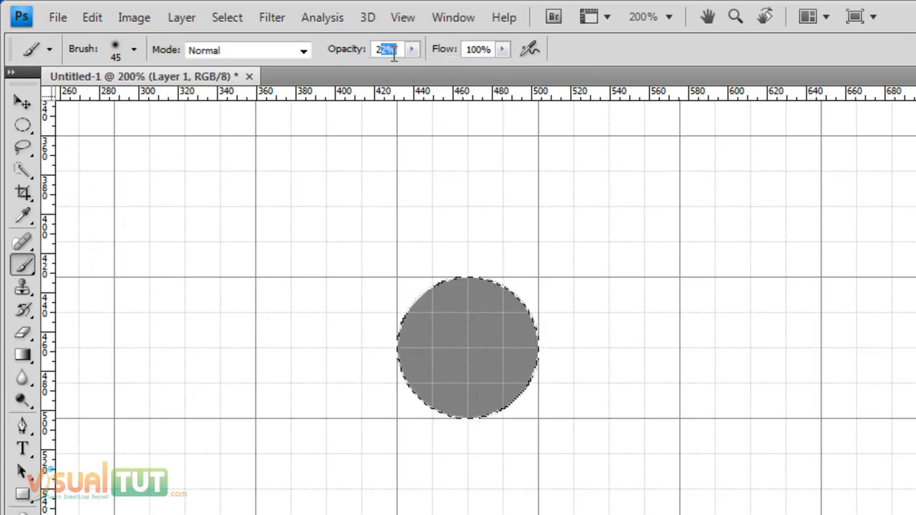
text(20)
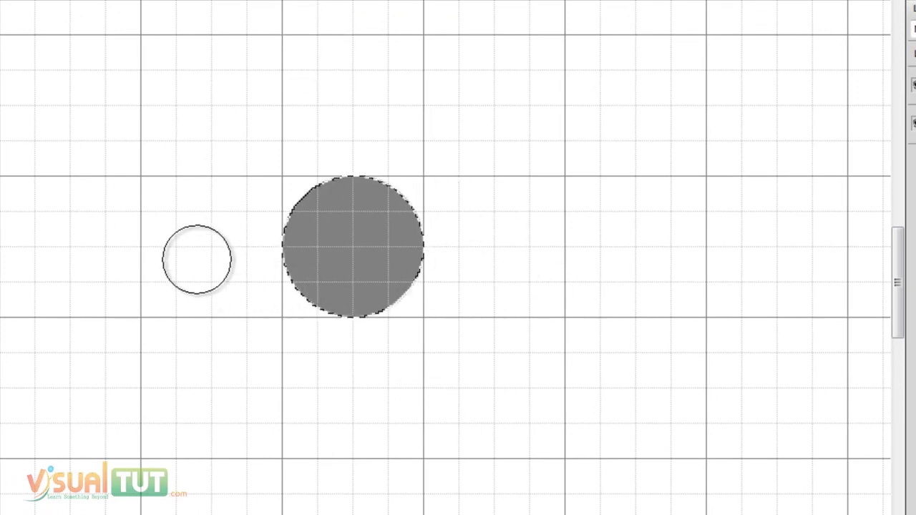
- Paint soft diagonal shading strokes across the gray circle, leaving a lighter band
drag(237, 237, 341, 345)
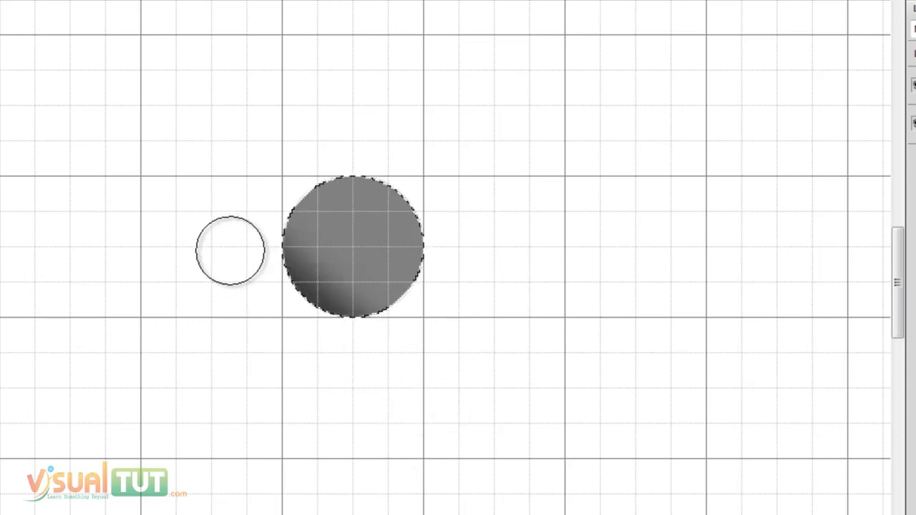
drag(366, 168, 470, 260)
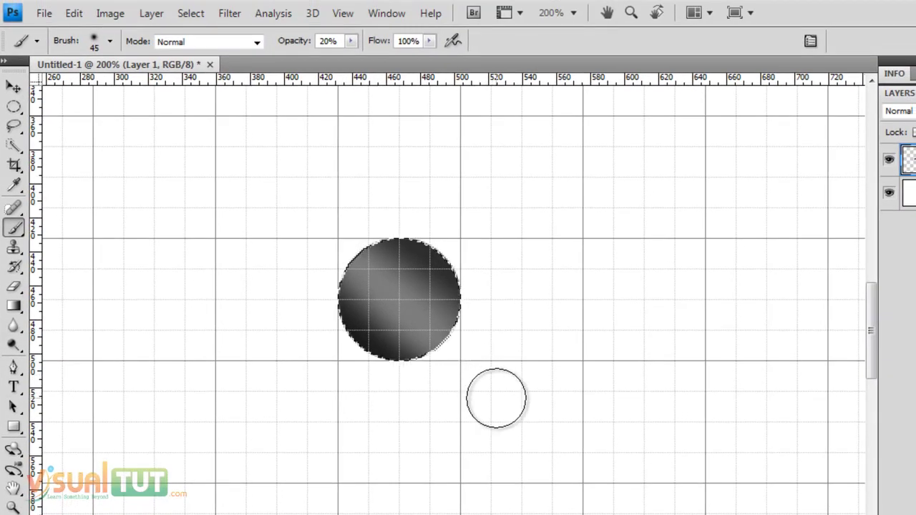
key(ctrl+z)
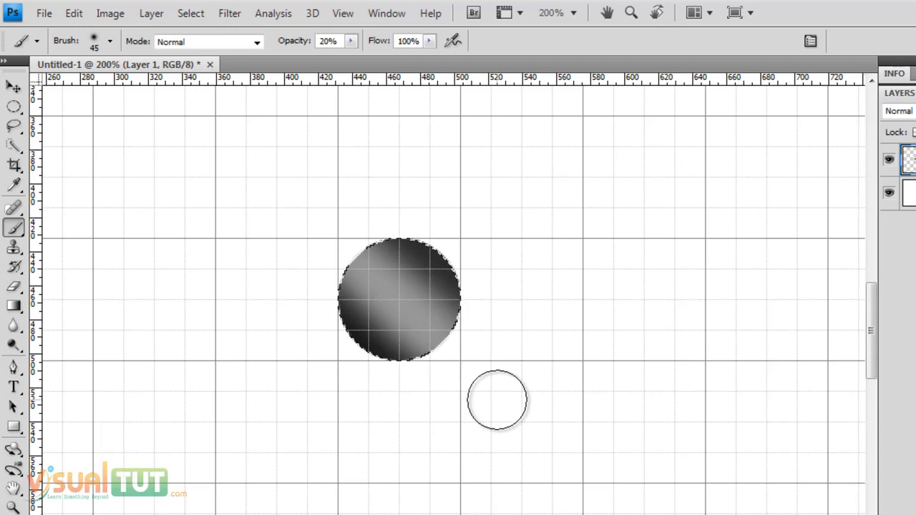
- Set brush opacity to 100% and undo the overly bright strokes
click(352, 40)
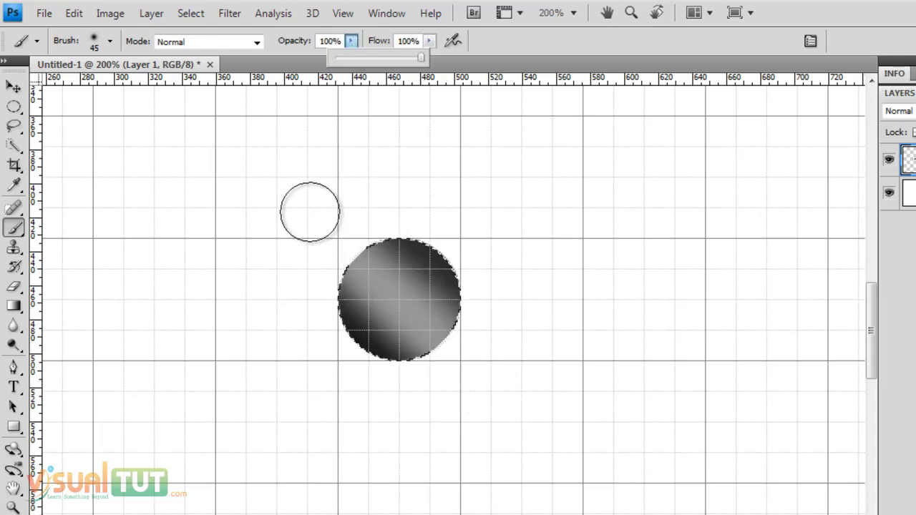
click(310, 211)
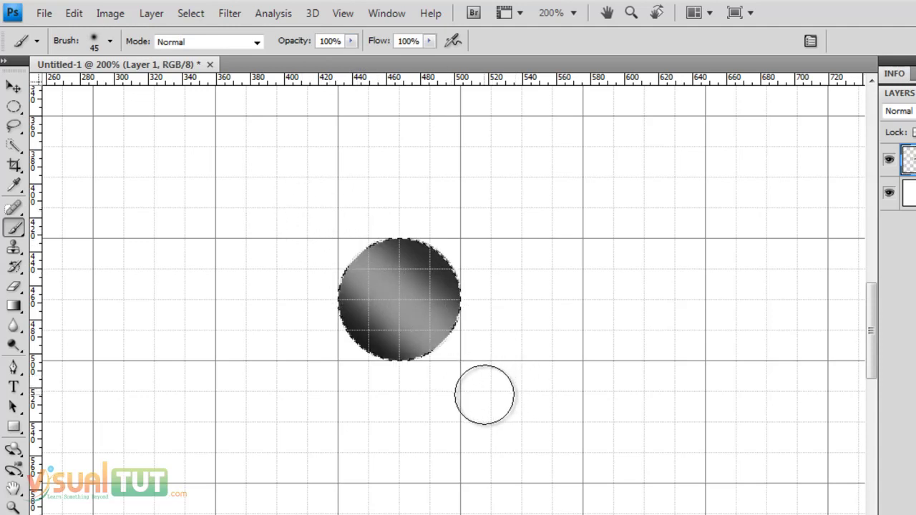
key(ctrl+z)
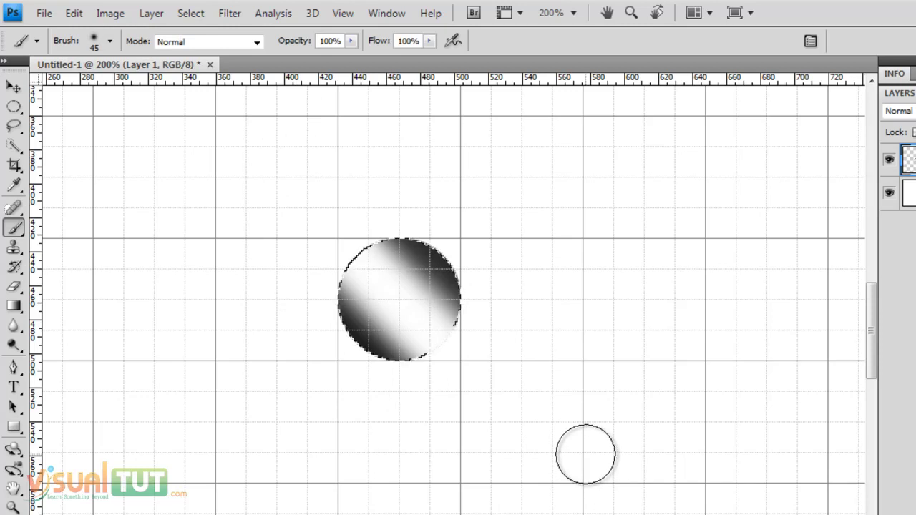
key(ctrl+z)
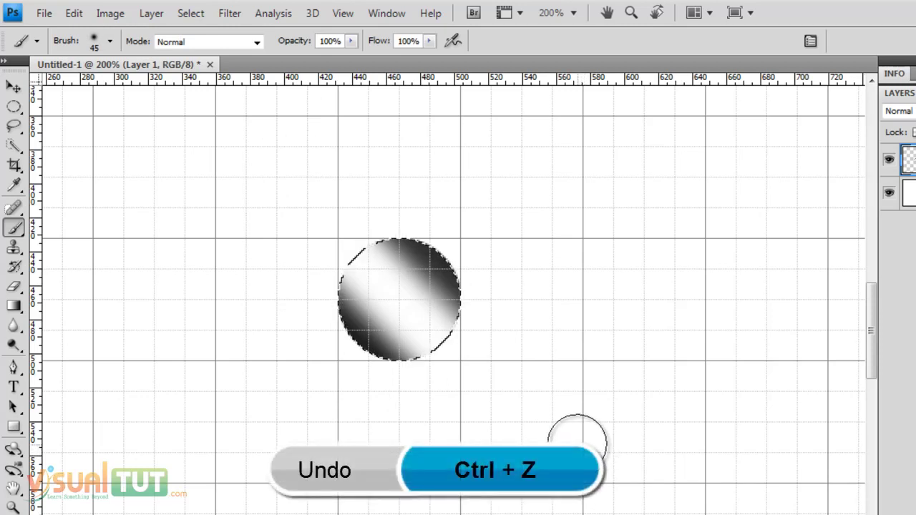
key(ctrl+z)
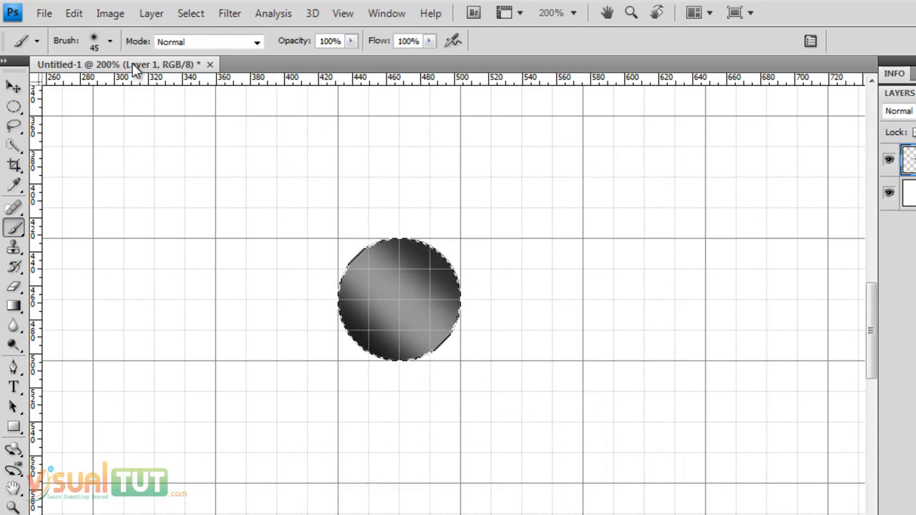
- Set the brush Master Diameter to 27 px, then enlarge it three steps with ]
click(110, 42)
drag(58, 90, 45, 90)
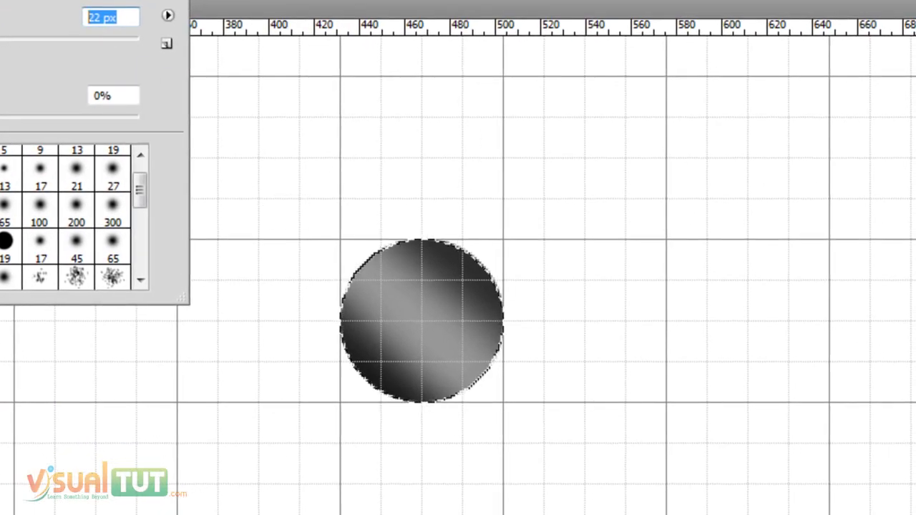
key(Return)
key(bracketright)
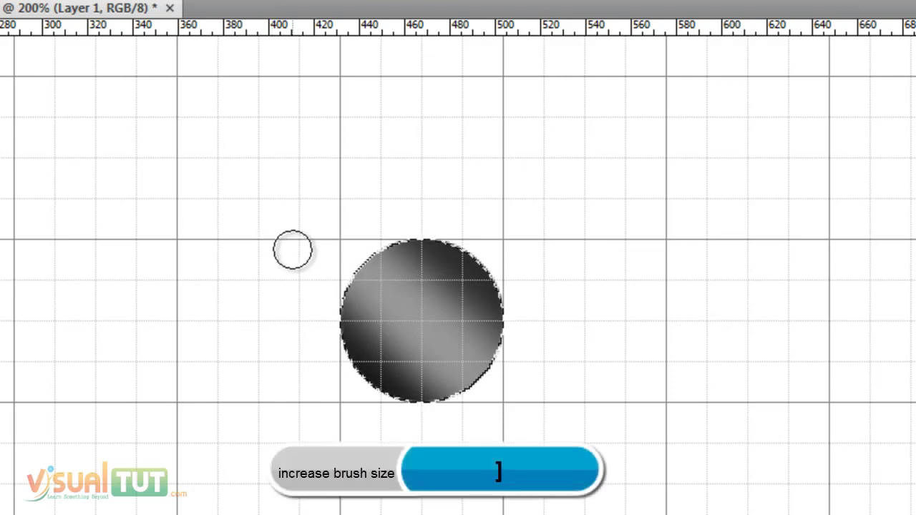
key(bracketright)
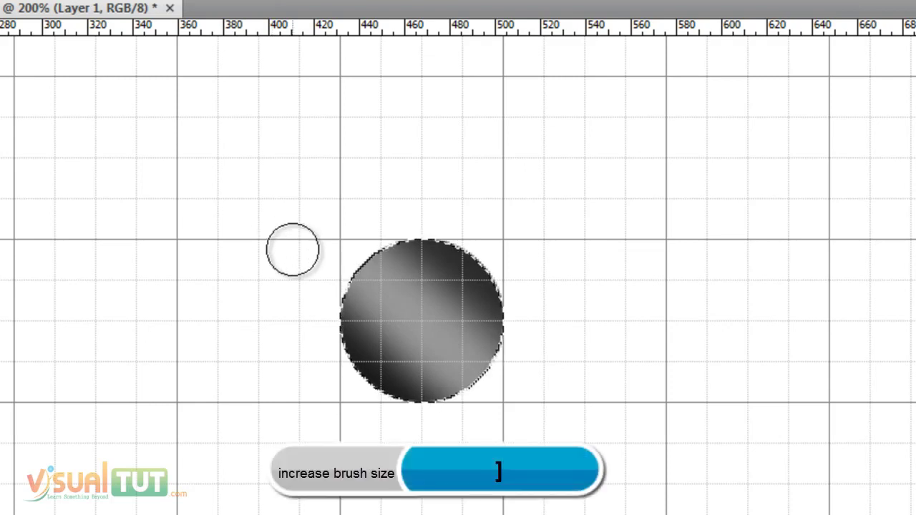
key(bracketright)
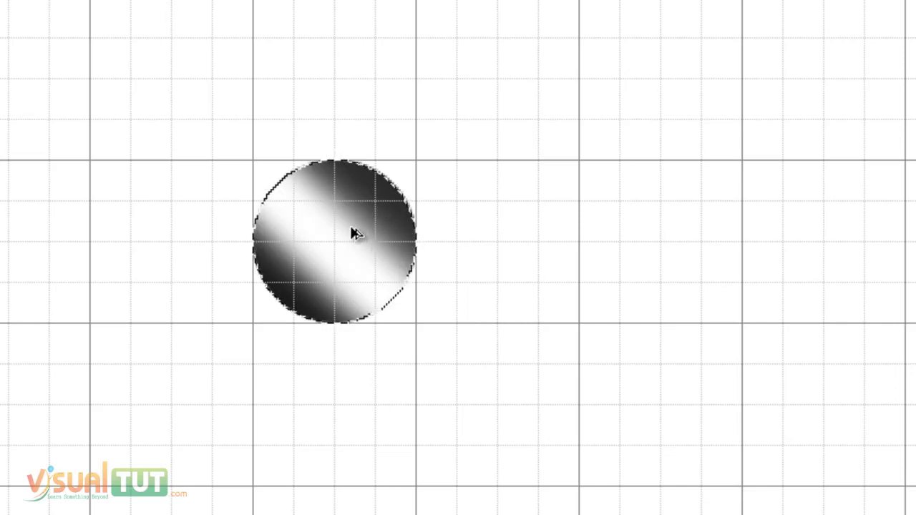
- Alt-drag copies of the shaded circle into a five-circle quincunx layout
drag(354, 235, 591, 239)
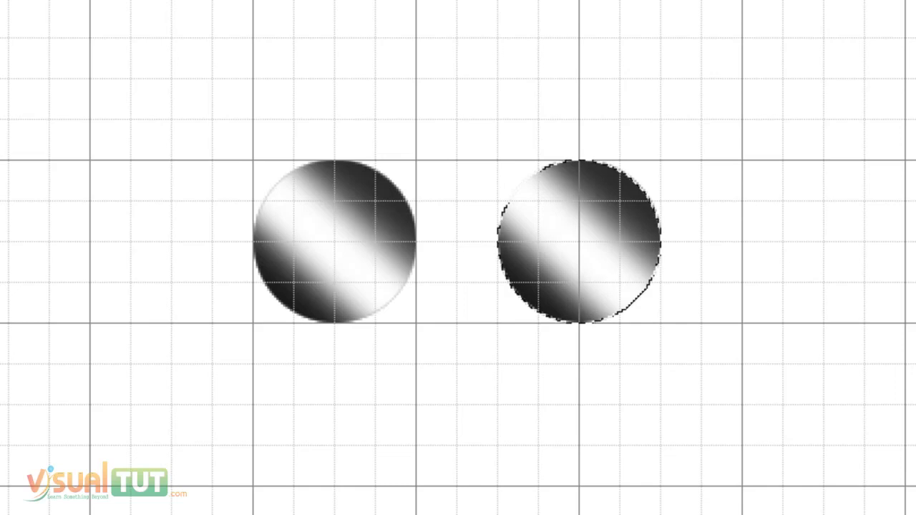
scroll(596, 246, down, 1)
scroll(595, 247, down, 1)
scroll(593, 238, down, 1)
scroll(591, 247, down, 1)
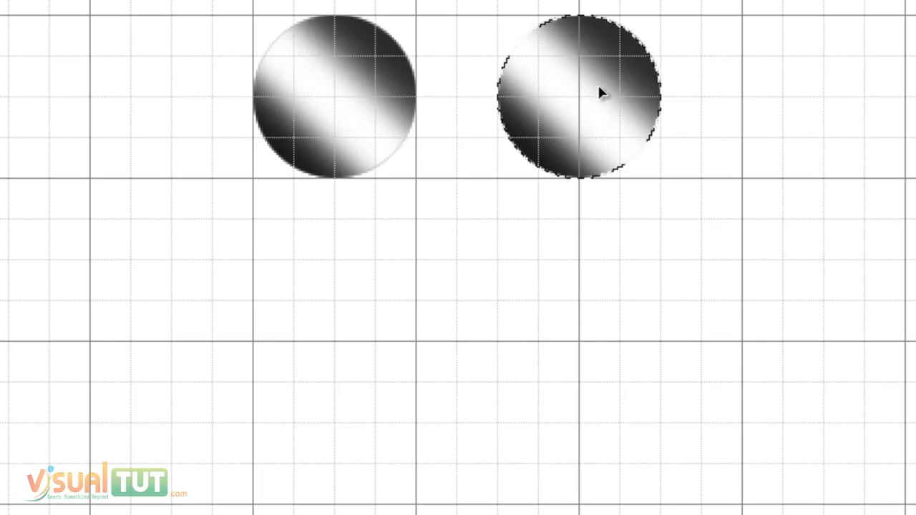
mouse_move(600, 92)
mouse_down()
mouse_move(470, 254)
mouse_move(482, 254)
mouse_up()
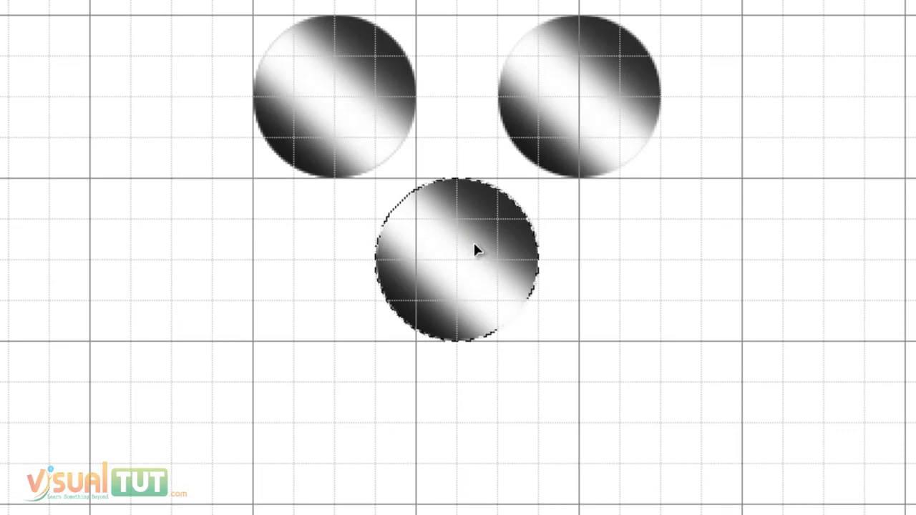
mouse_move(449, 289)
mouse_down()
mouse_move(356, 399)
mouse_move(600, 399)
mouse_up()
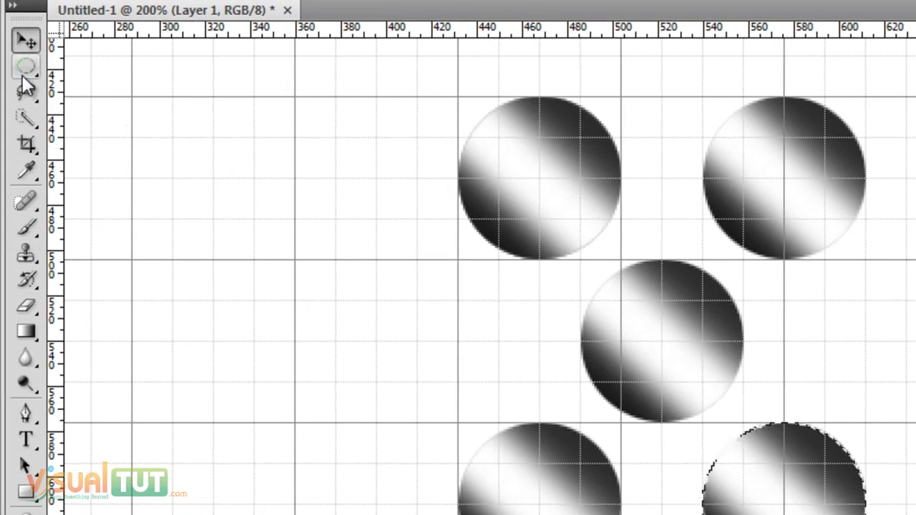
- Switch to the Rectangular Marquee tool and clear the current selection
right_click(24, 75)
click(107, 64)
right_click(27, 67)
click(108, 64)
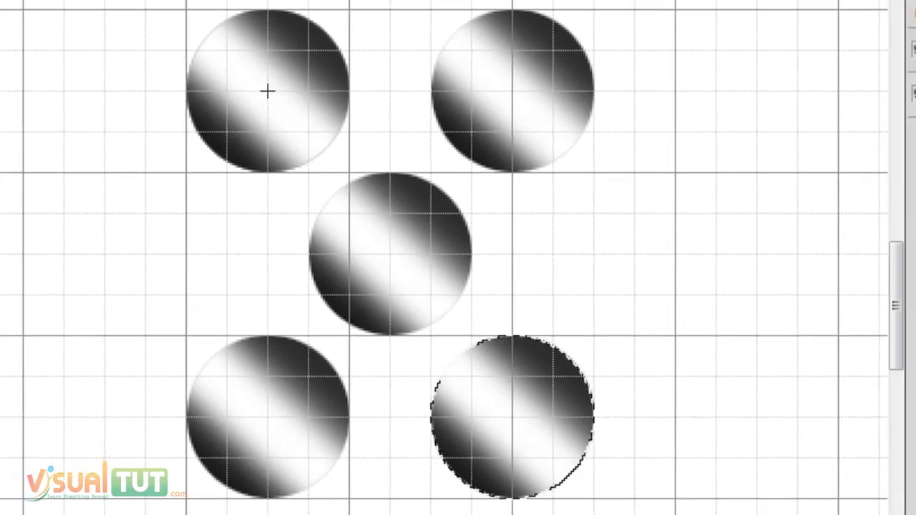
key(ctrl+d)
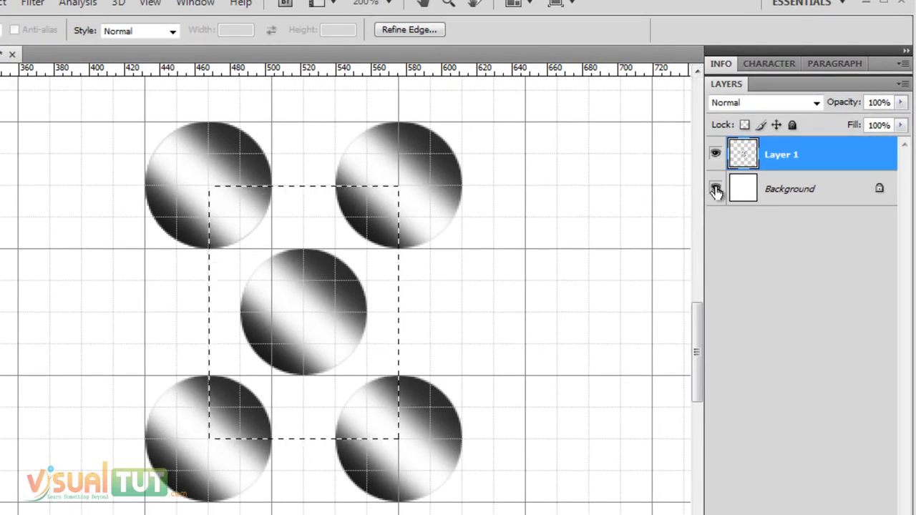
- Hide the Background, define the square tile as pattern 'mattle', then deselect
click(715, 191)
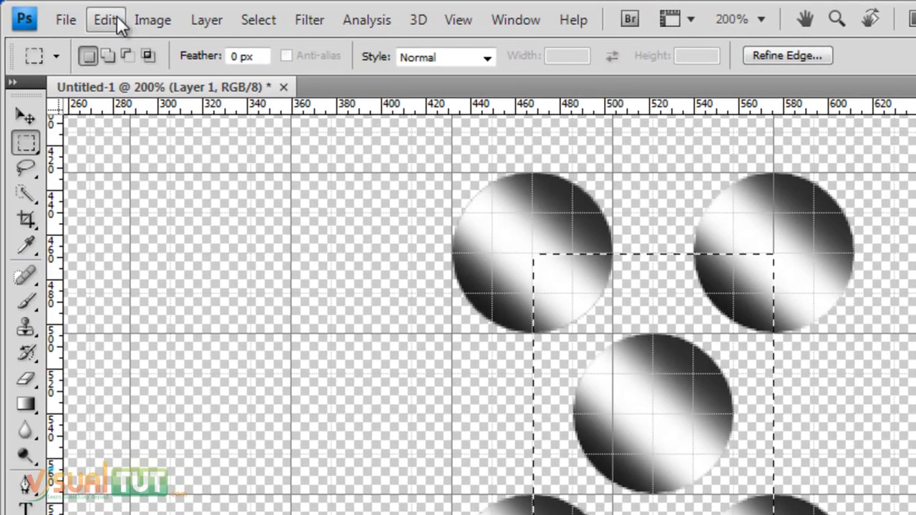
click(115, 17)
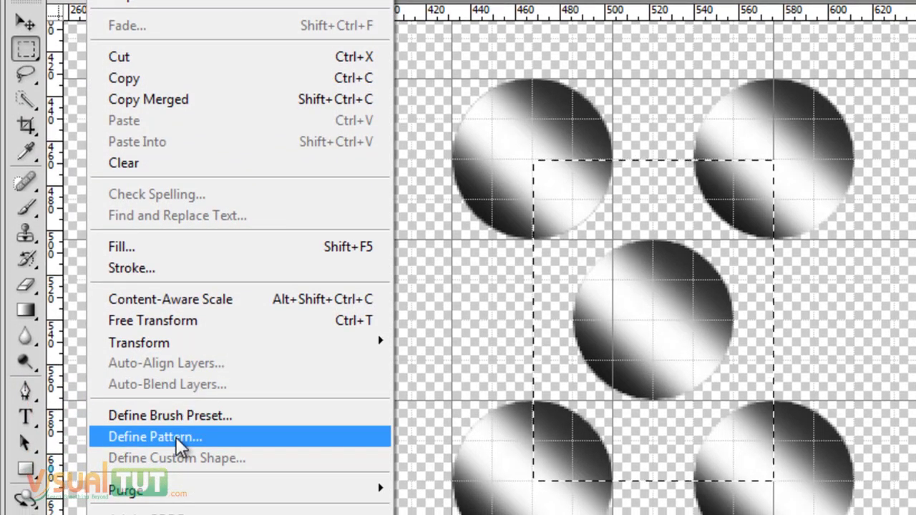
click(176, 437)
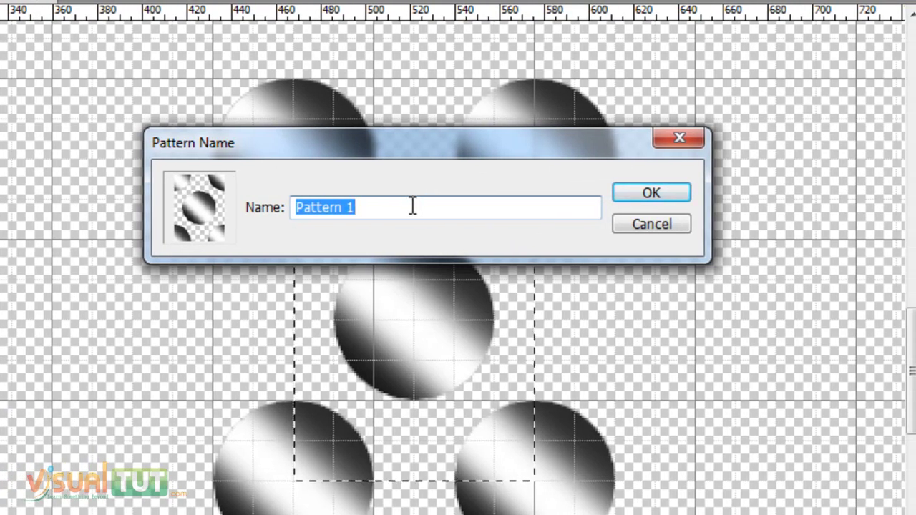
text(mattle)
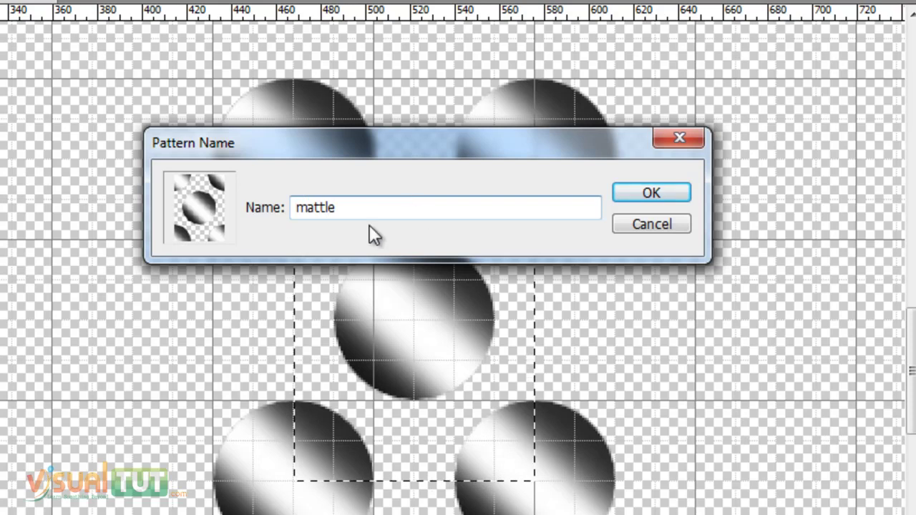
click(624, 198)
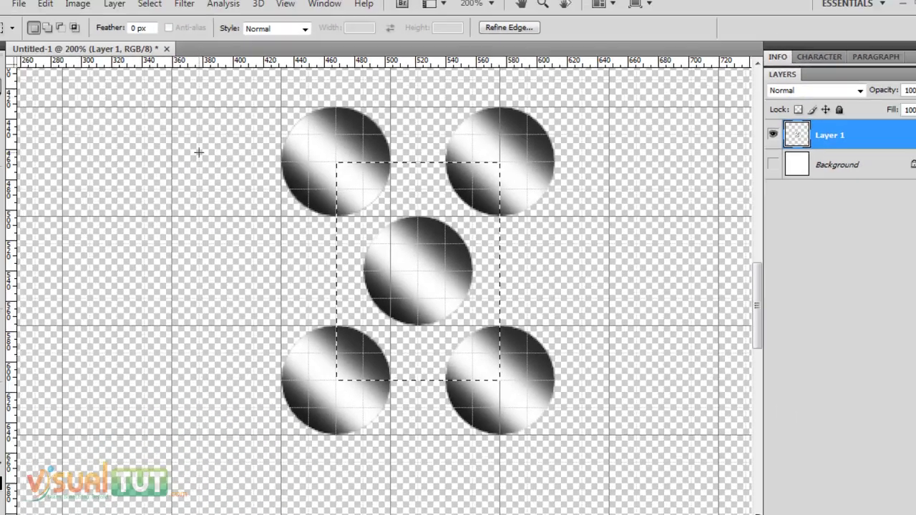
key(ctrl+d)
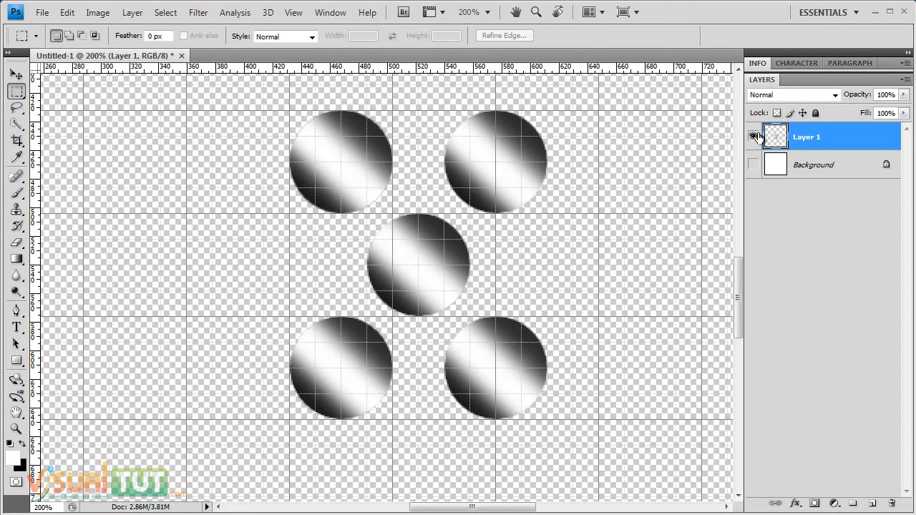
- Hide Layer 1, show Background, turn off the grid, and fit the document on screen
click(754, 136)
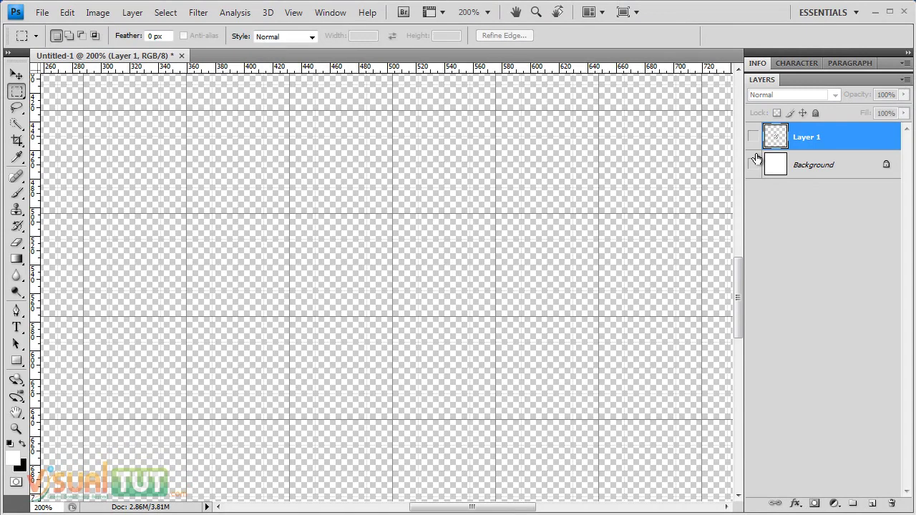
click(754, 165)
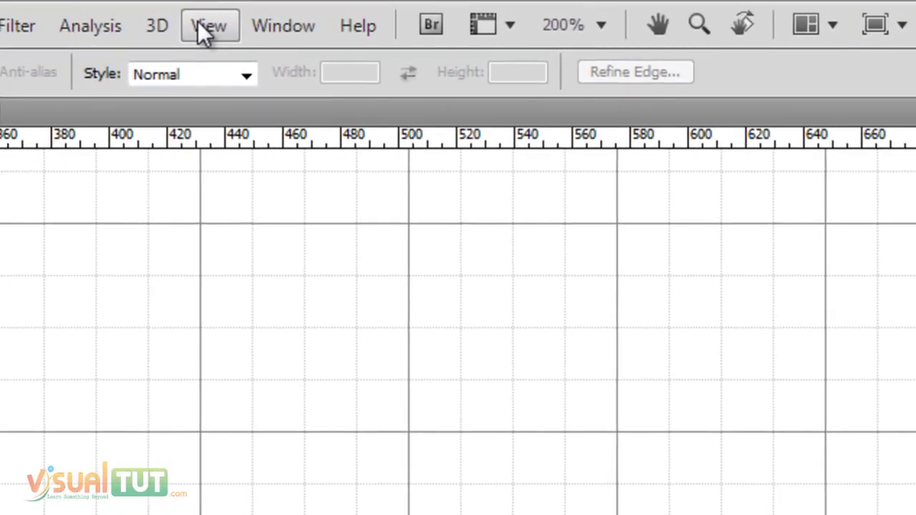
click(292, 15)
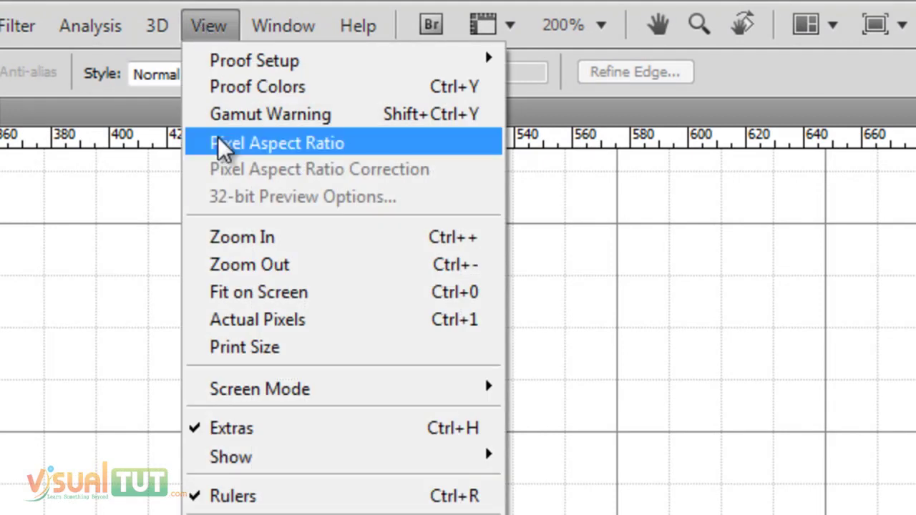
mouse_move(214, 275)
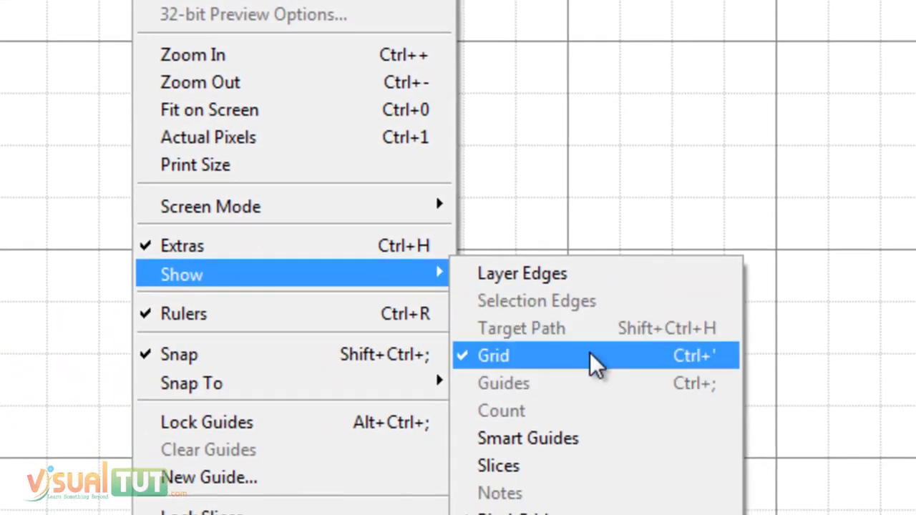
click(595, 357)
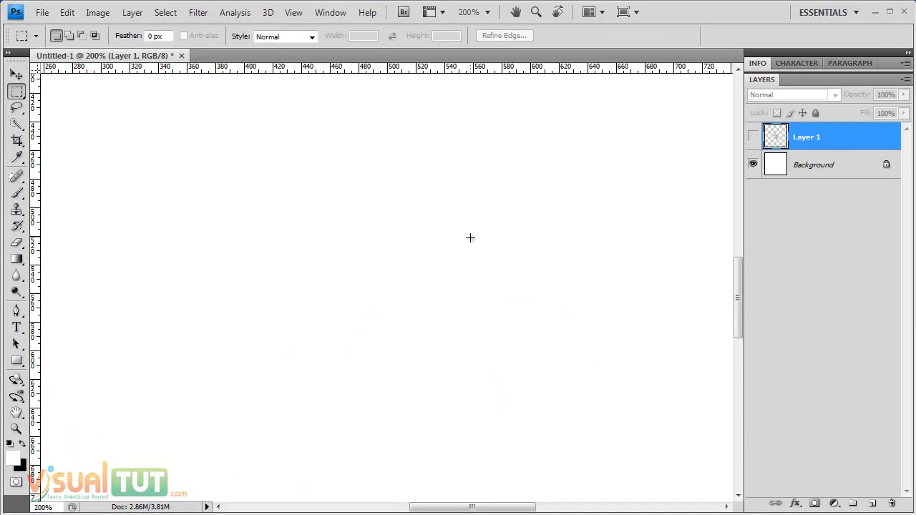
key(ctrl+0)
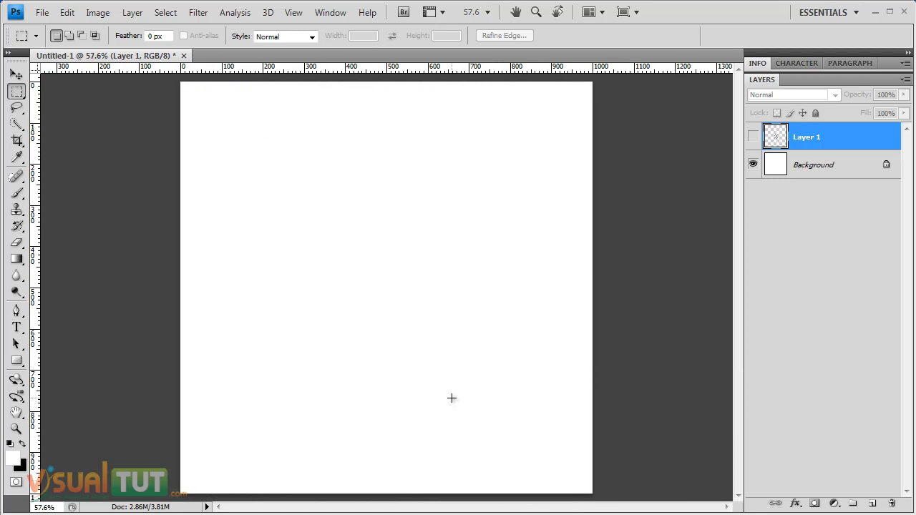
- Select the Background layer and choose the Foreground to Background gradient preset
click(851, 172)
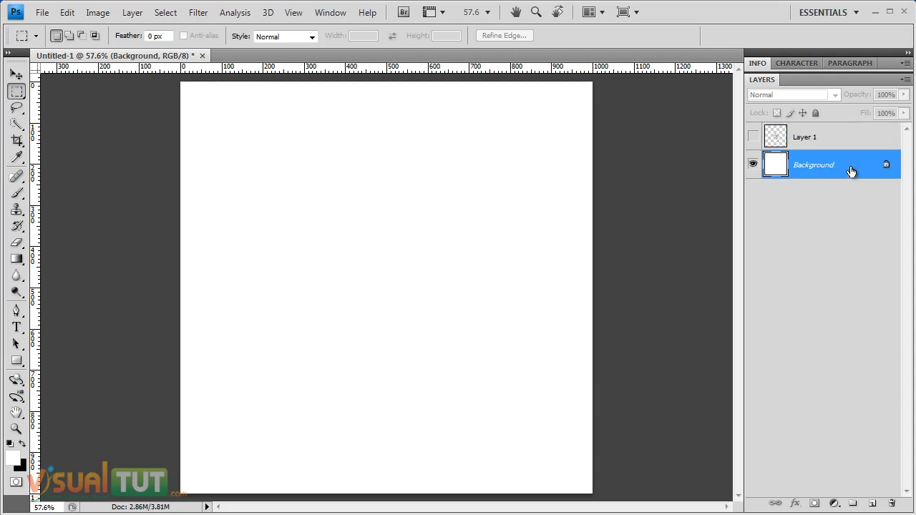
key(g)
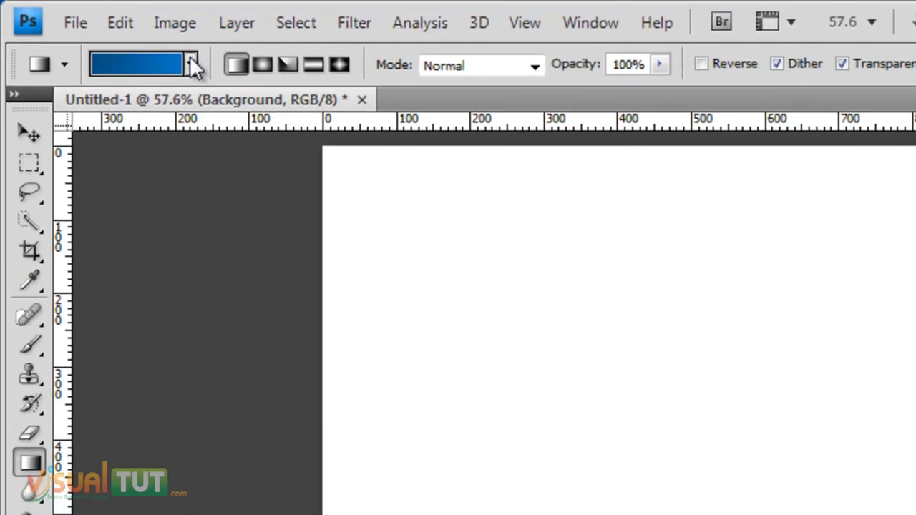
click(190, 63)
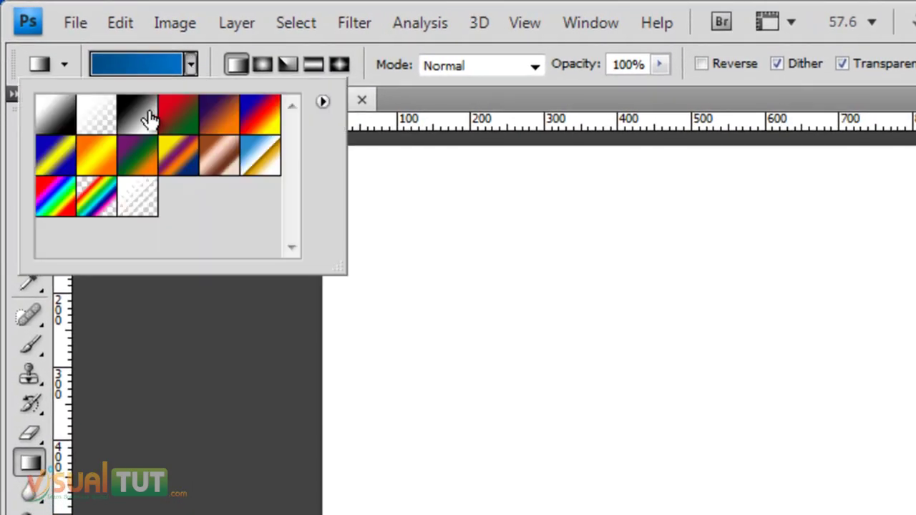
click(44, 112)
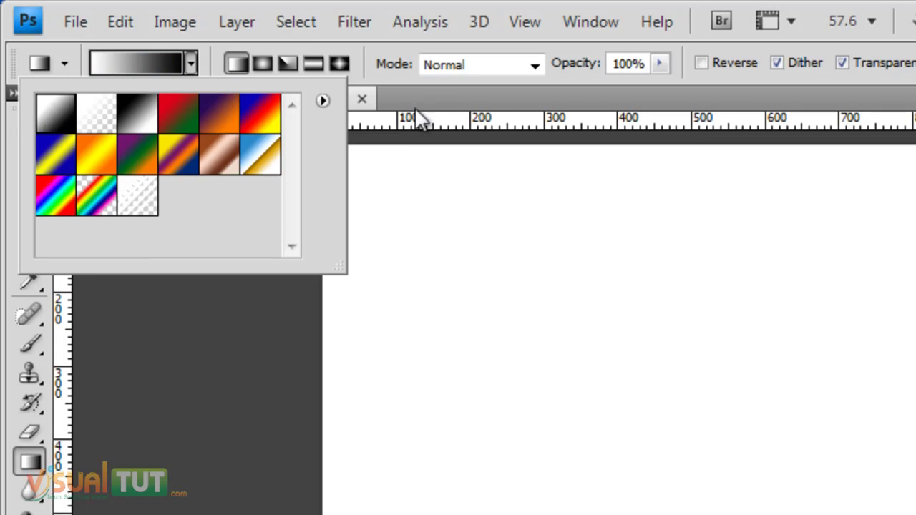
- Set a medium grey foreground and drag a reflected gradient from canvas centre to bottom-left
click(32, 428)
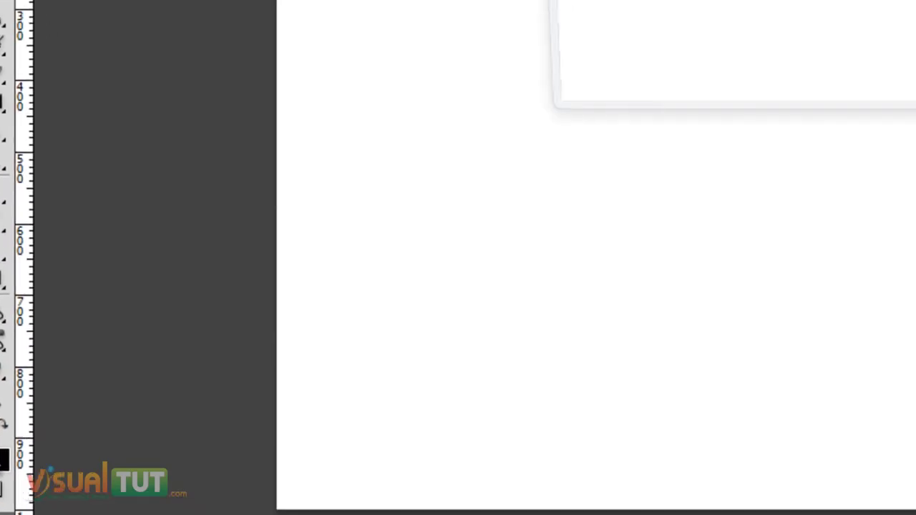
mouse_move(337, 193)
mouse_down()
mouse_move(187, 229)
mouse_move(208, 239)
mouse_up()
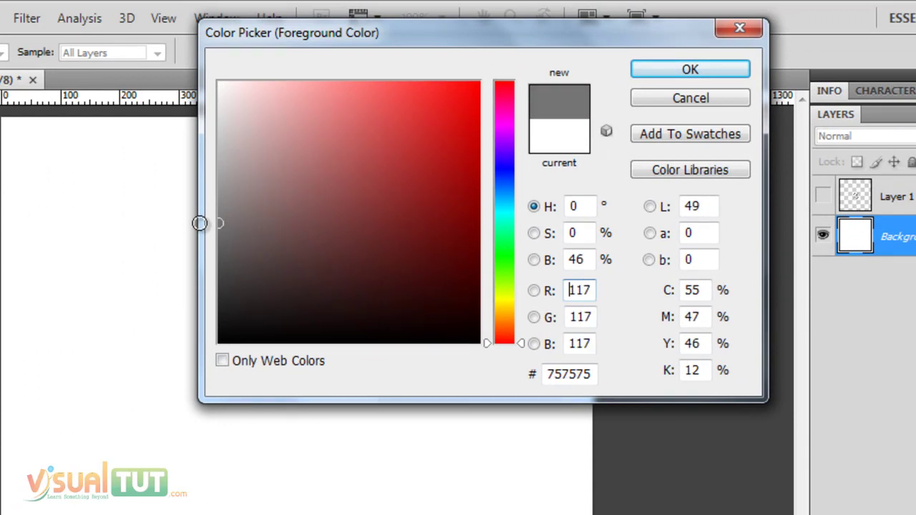
click(692, 74)
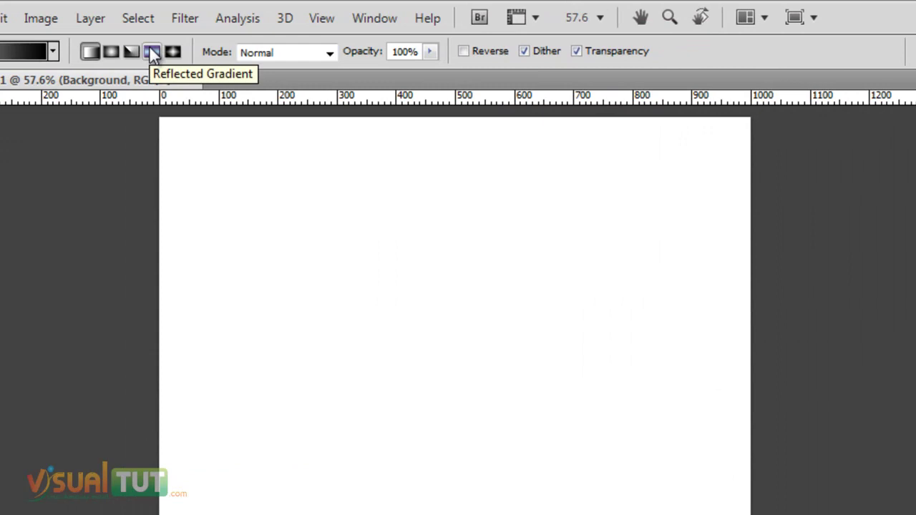
click(152, 53)
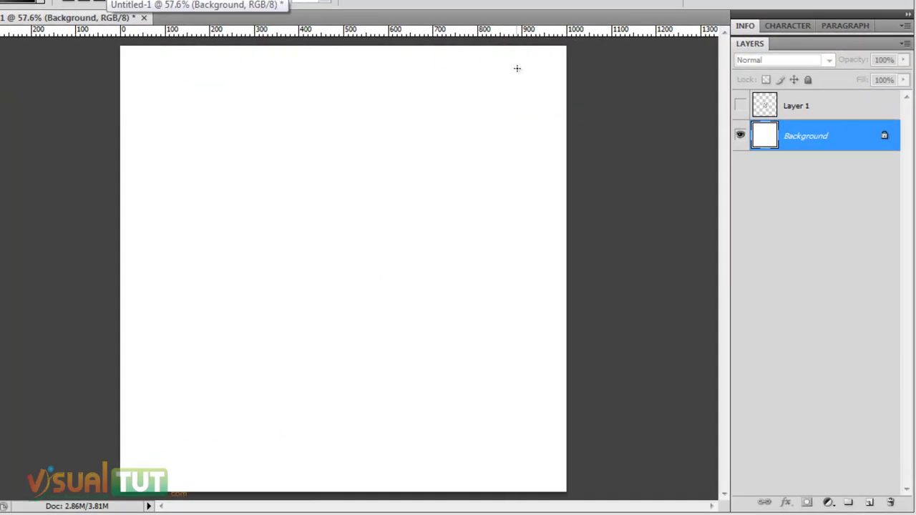
drag(306, 286, 131, 485)
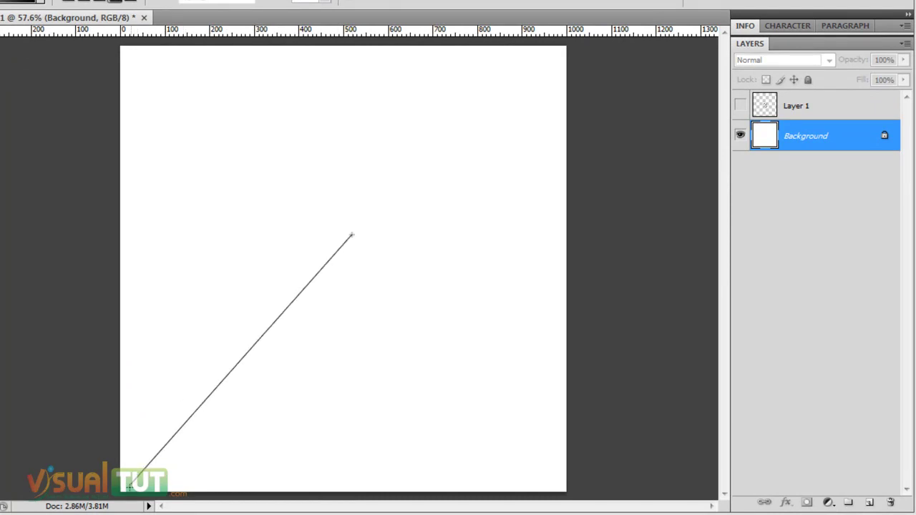
drag(131, 485, 118, 490)
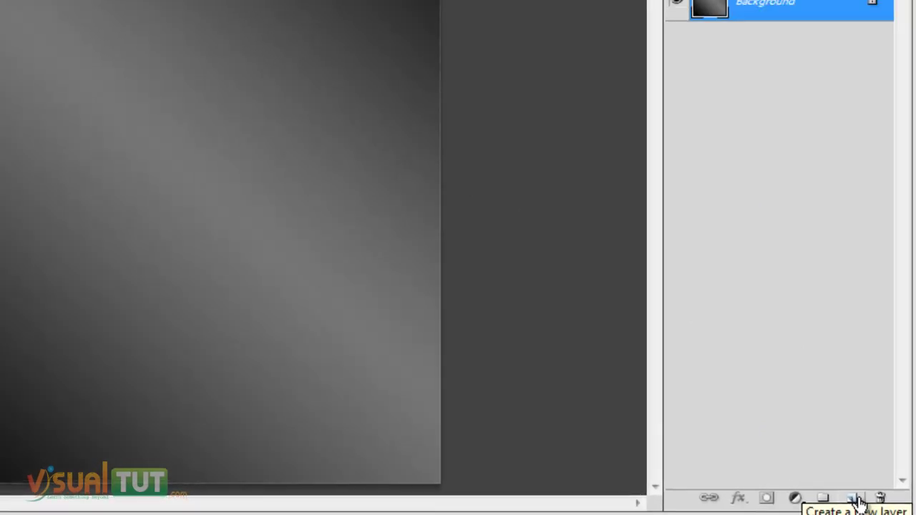
- Add a new layer and fill it with the diagonally shaded circle pattern via Edit > Fill
click(863, 502)
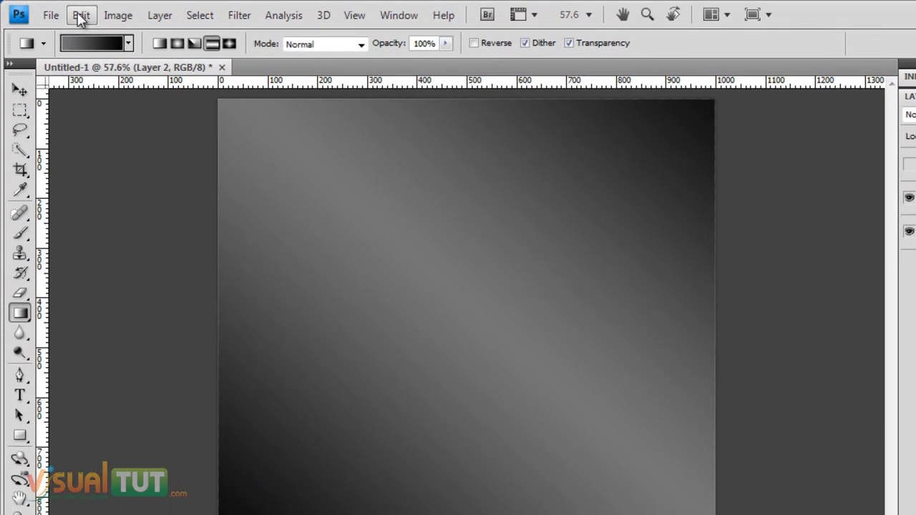
click(81, 19)
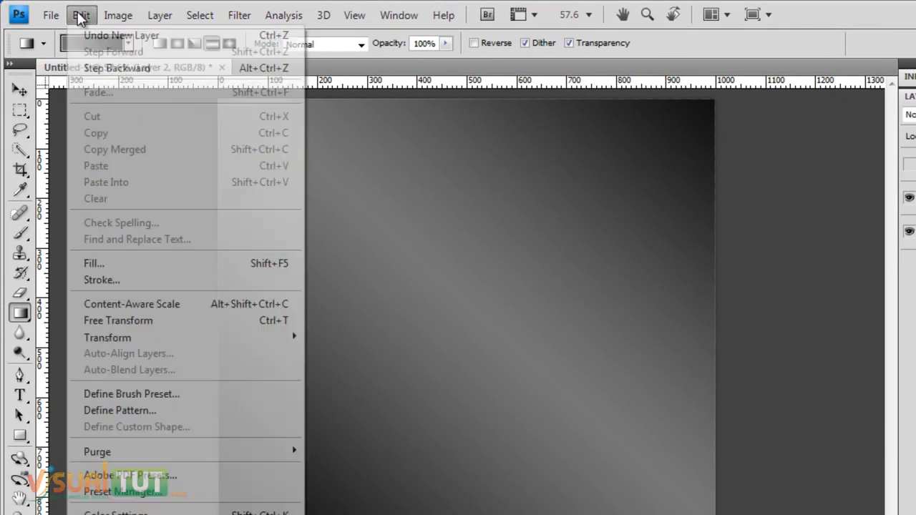
click(115, 266)
click(474, 157)
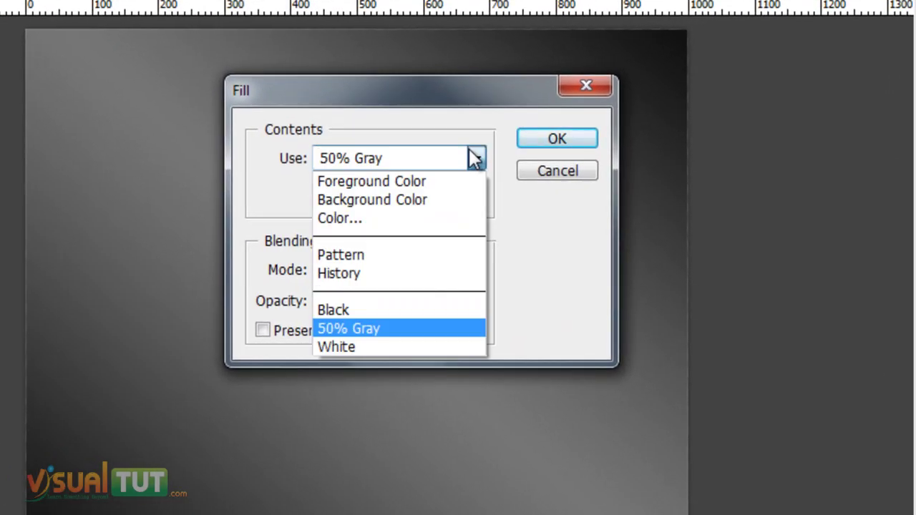
click(409, 259)
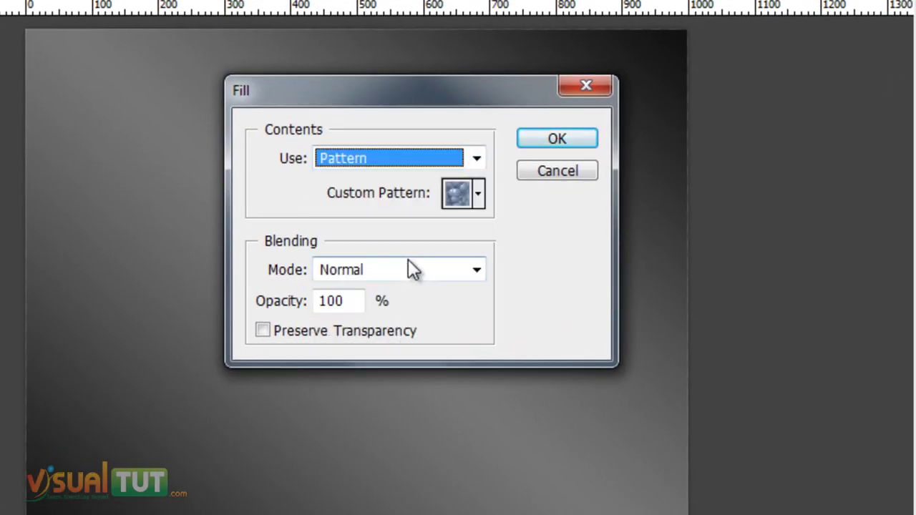
click(479, 192)
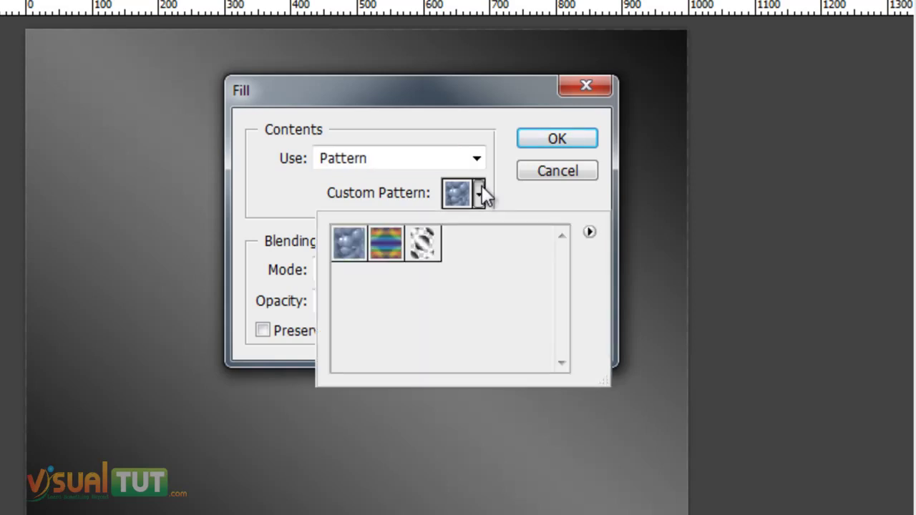
click(426, 247)
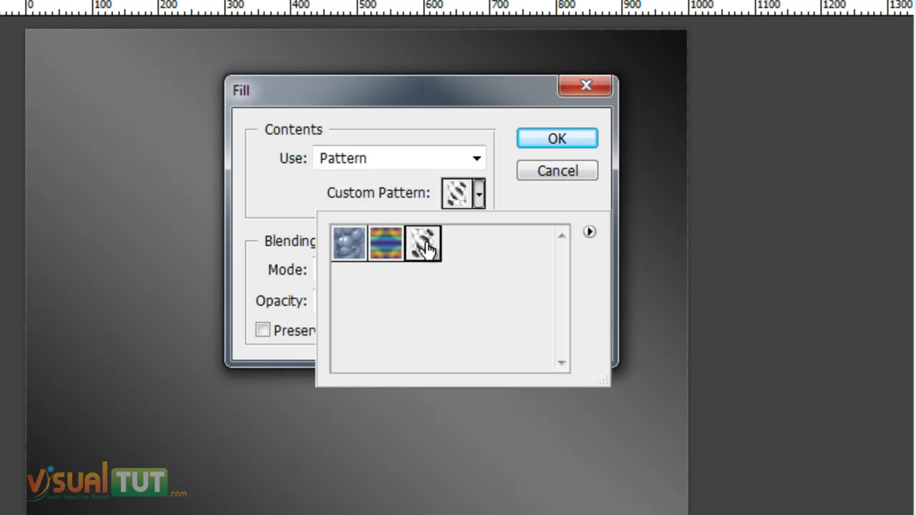
click(570, 141)
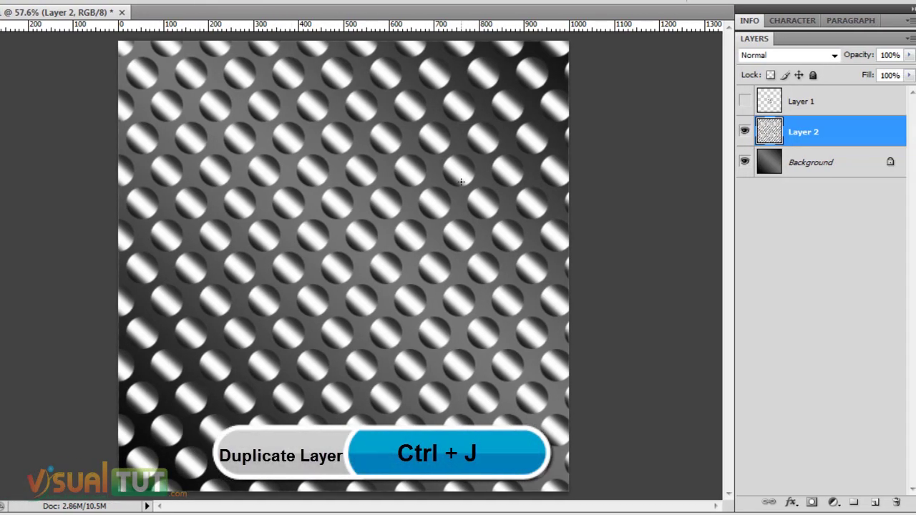
- Duplicate the circle layer, lock its transparent pixels and fill the circles with black
key(ctrl+j)
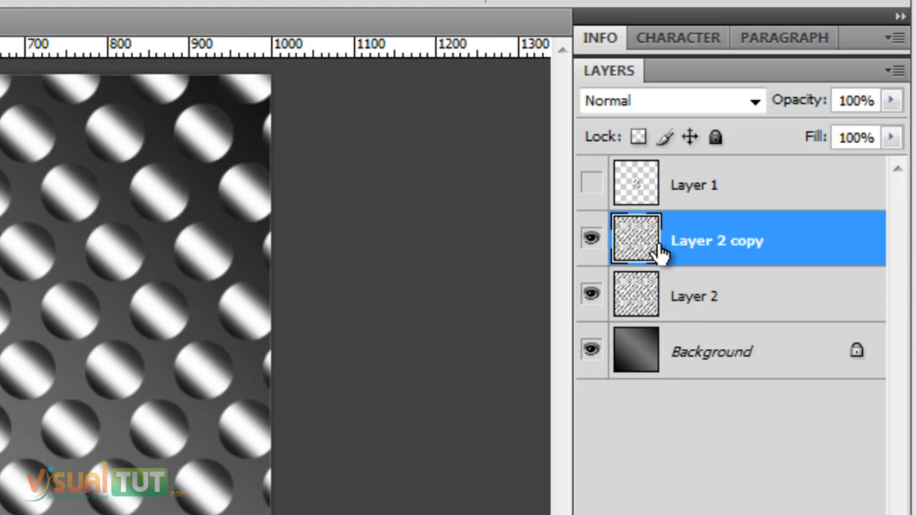
click(637, 138)
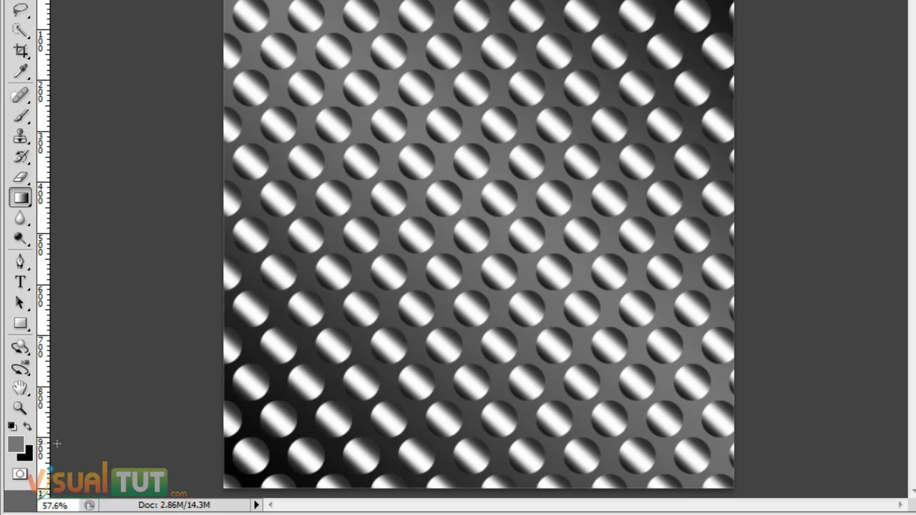
key(d)
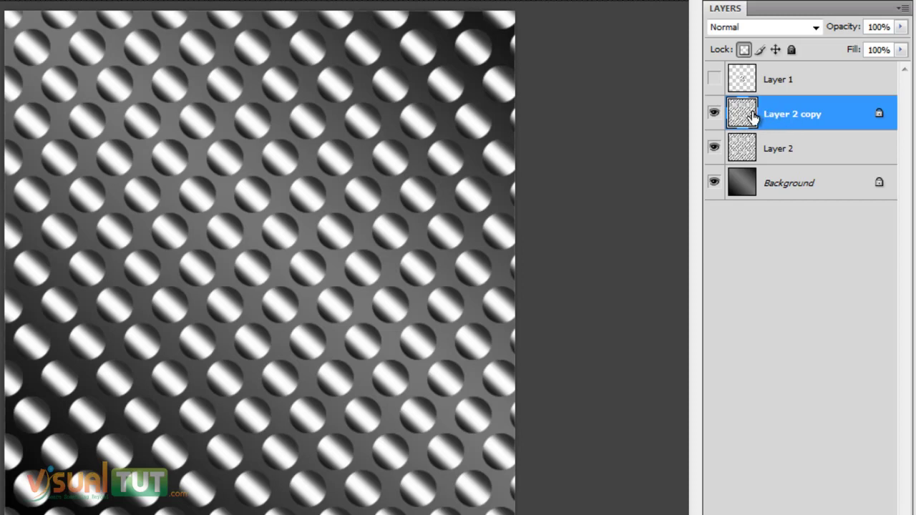
key(alt+BackSpace)
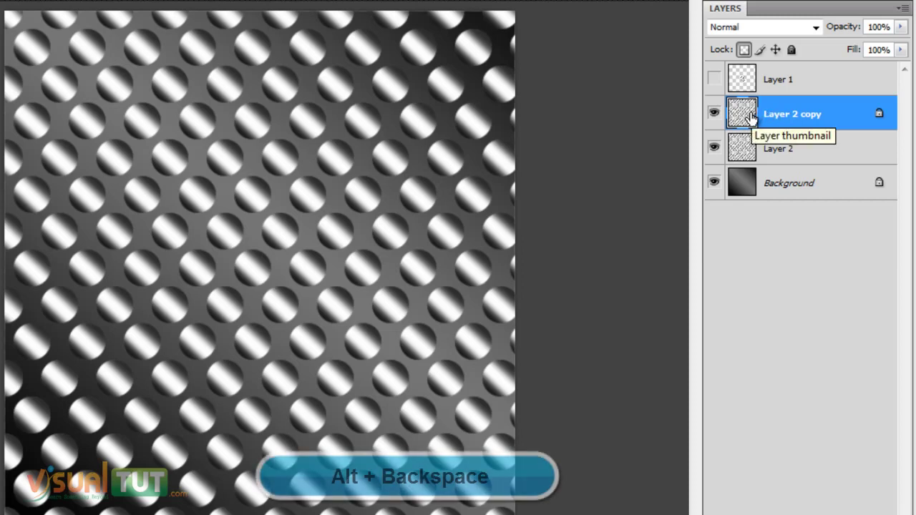
key(alt+BackSpace)
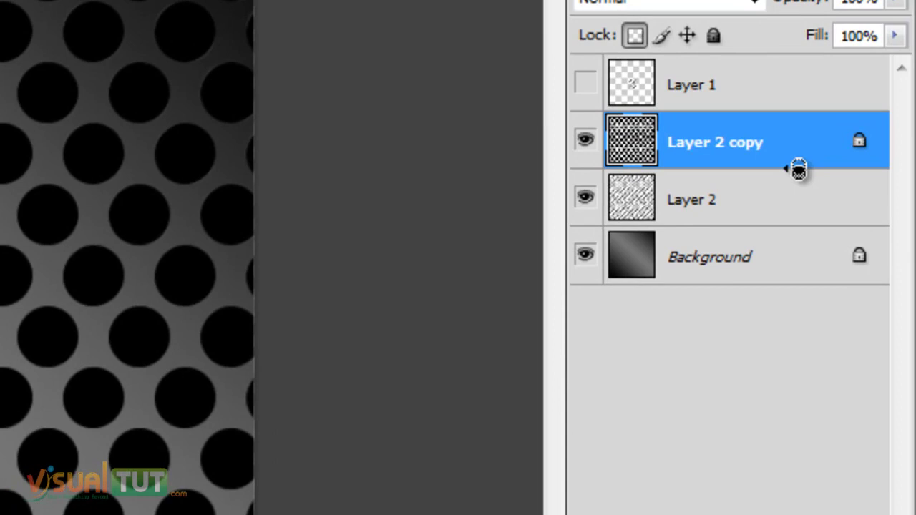
- Clip the black Layer 2 copy to Layer 2 and nudge it up three steps
alt+click(796, 172)
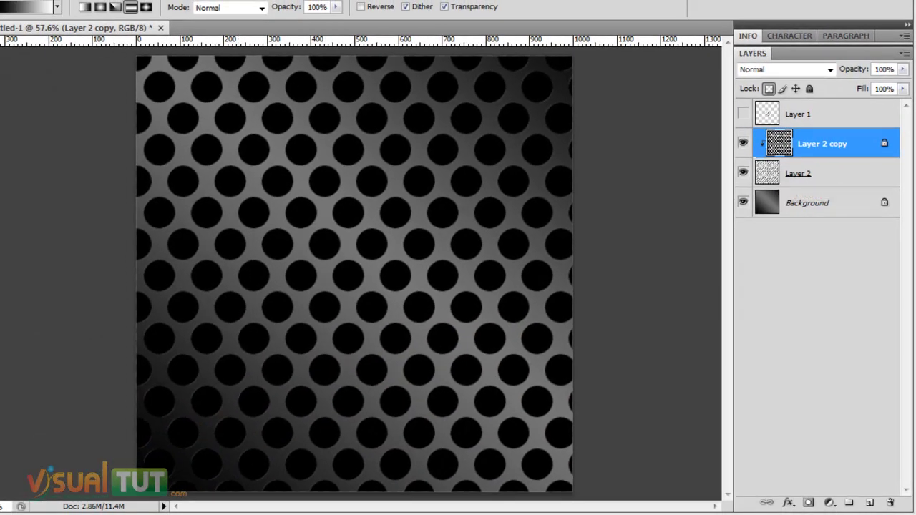
key(v)
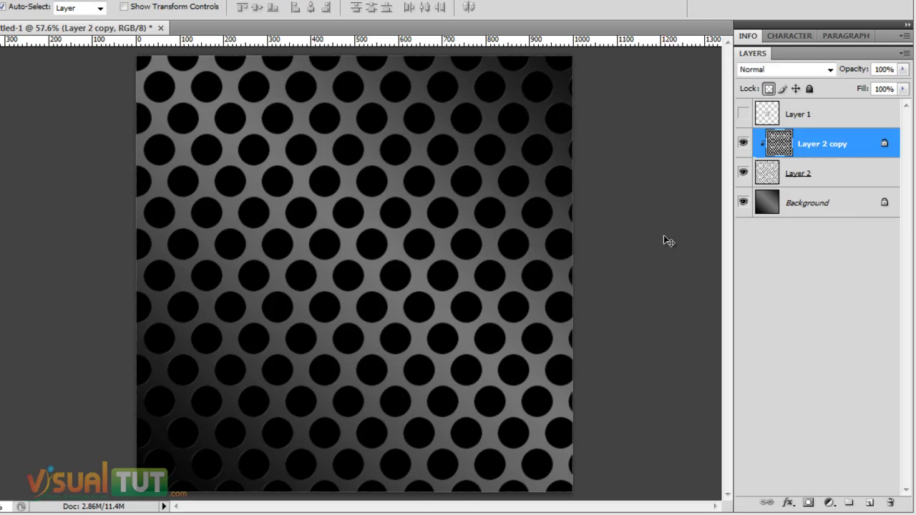
key(Up)
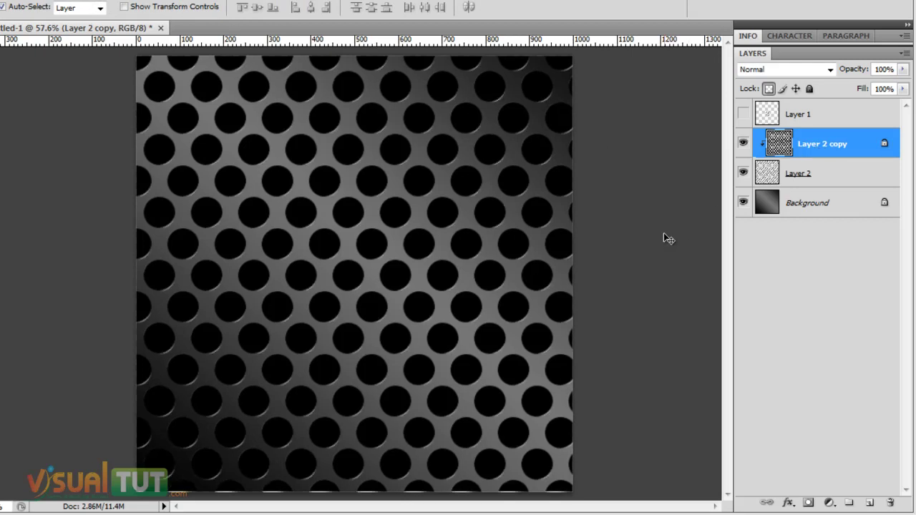
key(Up)
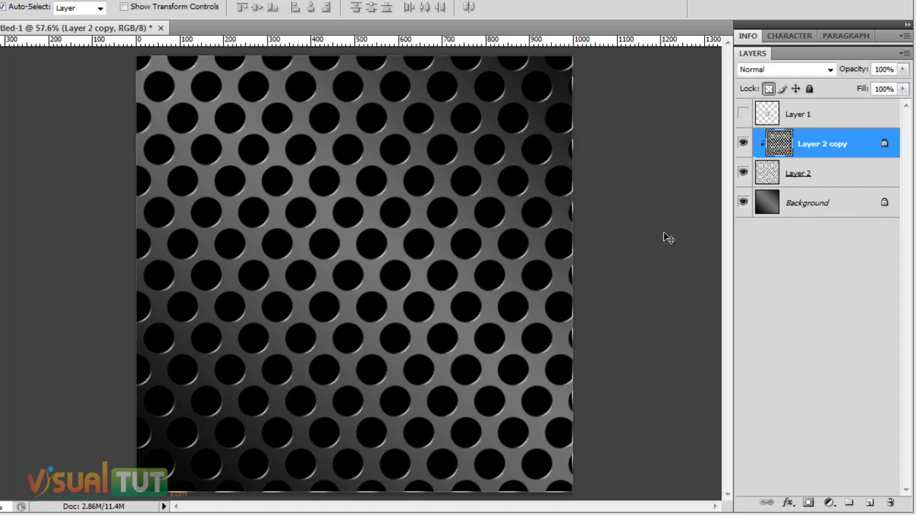
key(Up)
key(Up)
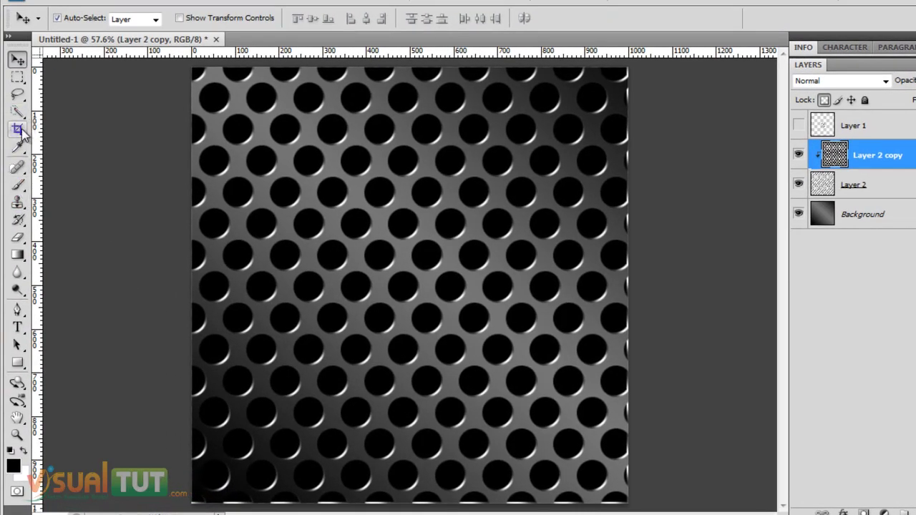
- Crop the canvas to a square area slightly inside the texture's uneven edges
click(18, 129)
mouse_move(202, 75)
mouse_down()
mouse_move(620, 442)
mouse_move(610, 487)
mouse_up()
click(730, 18)
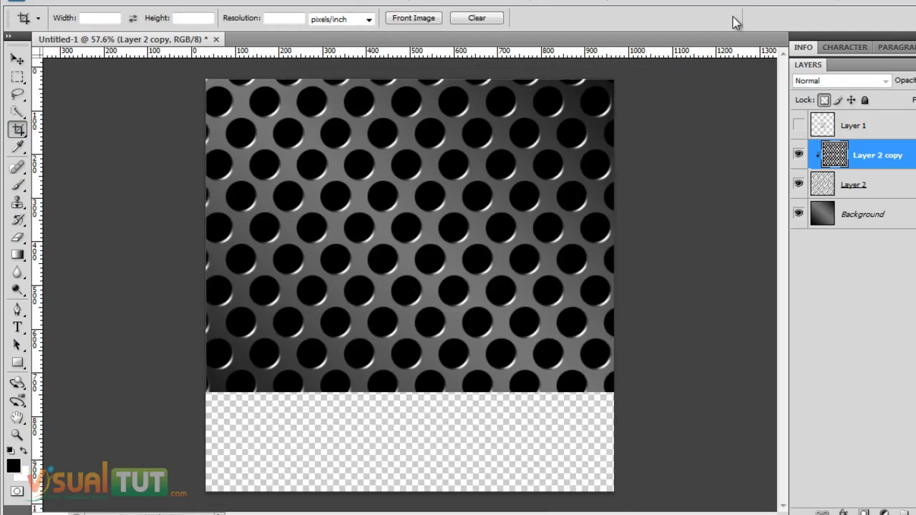
key(v)
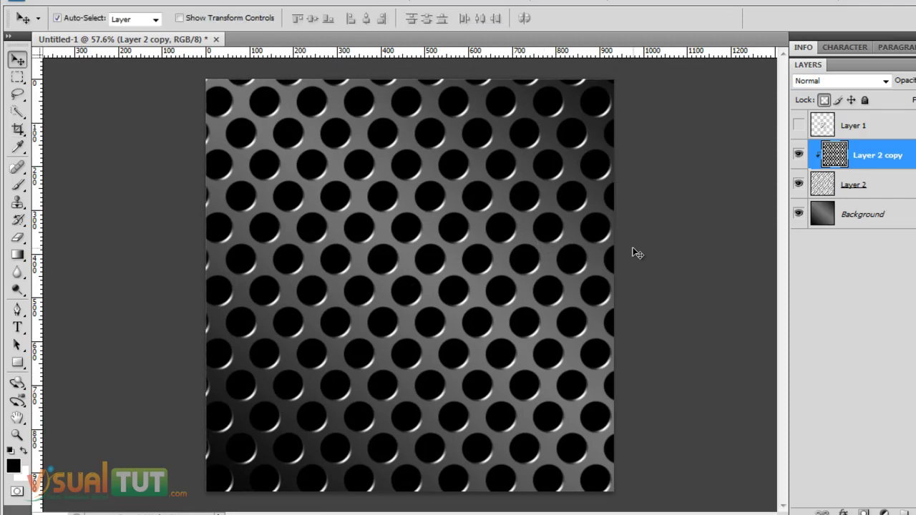